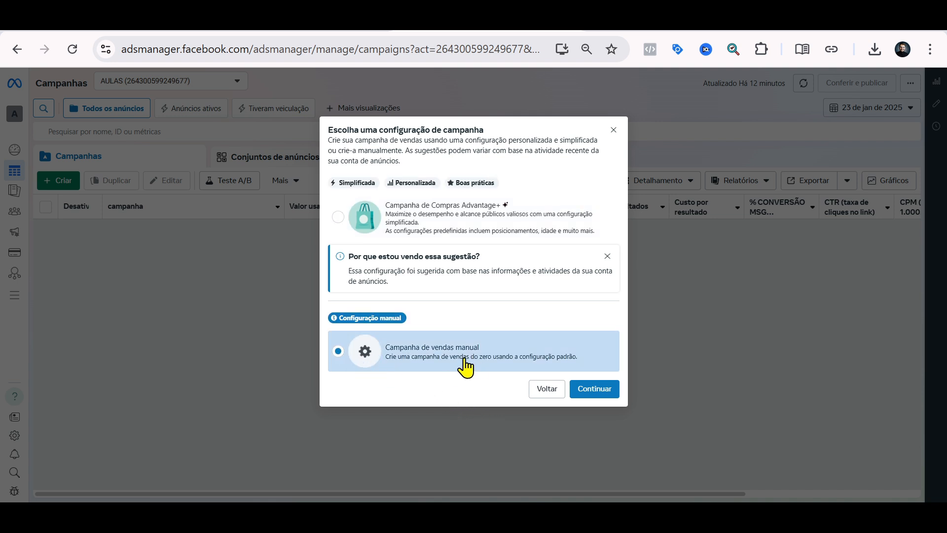
Continue with the manual sales campaign setup and name the campaign "whatsapp".
{"action": "left_click", "coordinate": [584, 388]}
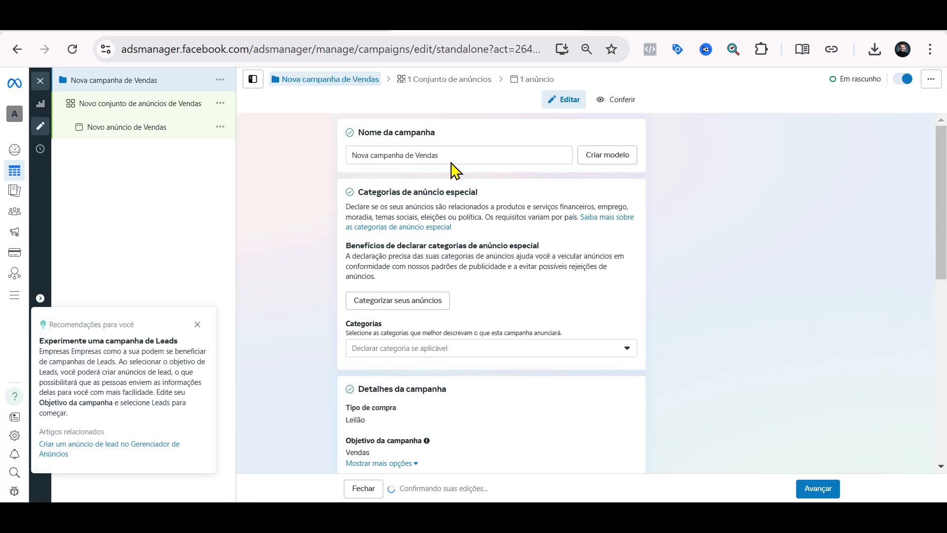
{"action": "left_click_drag", "start_coordinate": [439, 155], "coordinate": [349, 155]}
{"action": "type", "text": "whatsapp"}
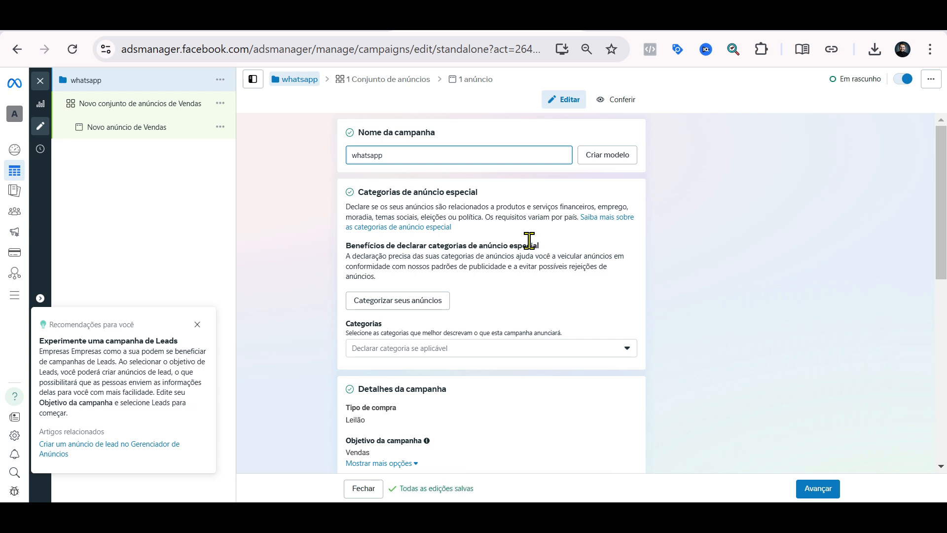
Look through the remaining campaign settings and continue to the ad set level.
{"action": "scroll", "coordinate": [525, 244], "scroll_direction": "down", "scroll_amount": 7}
{"action": "scroll", "coordinate": [503, 231], "scroll_direction": "up", "scroll_amount": 1}
{"action": "scroll", "coordinate": [465, 269], "scroll_direction": "down", "scroll_amount": 1}
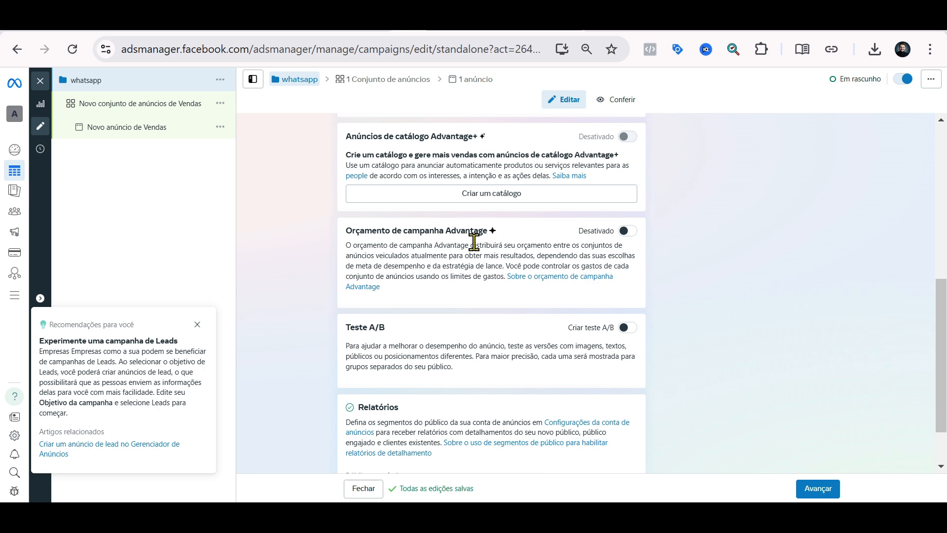
{"action": "scroll", "coordinate": [694, 455], "scroll_direction": "down", "scroll_amount": 1}
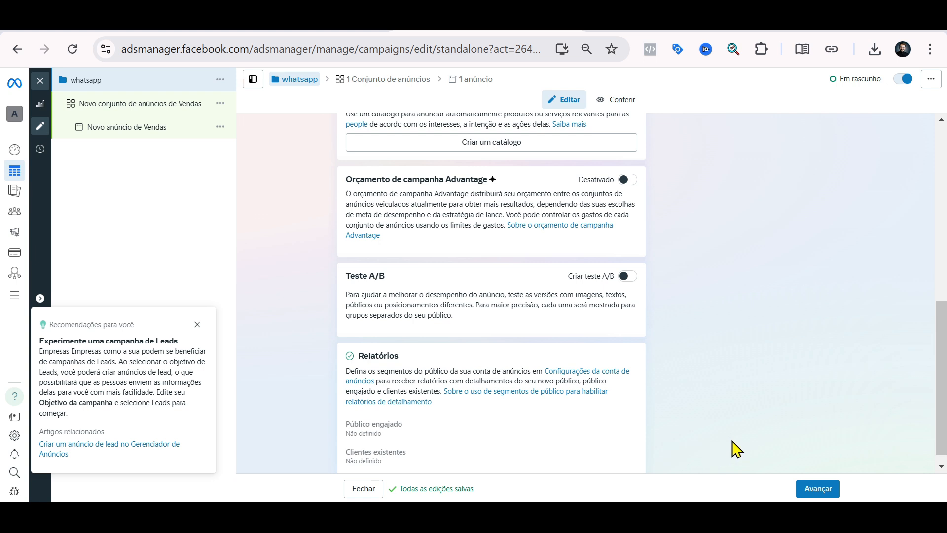
{"action": "scroll", "coordinate": [769, 441], "scroll_direction": "down", "scroll_amount": 1}
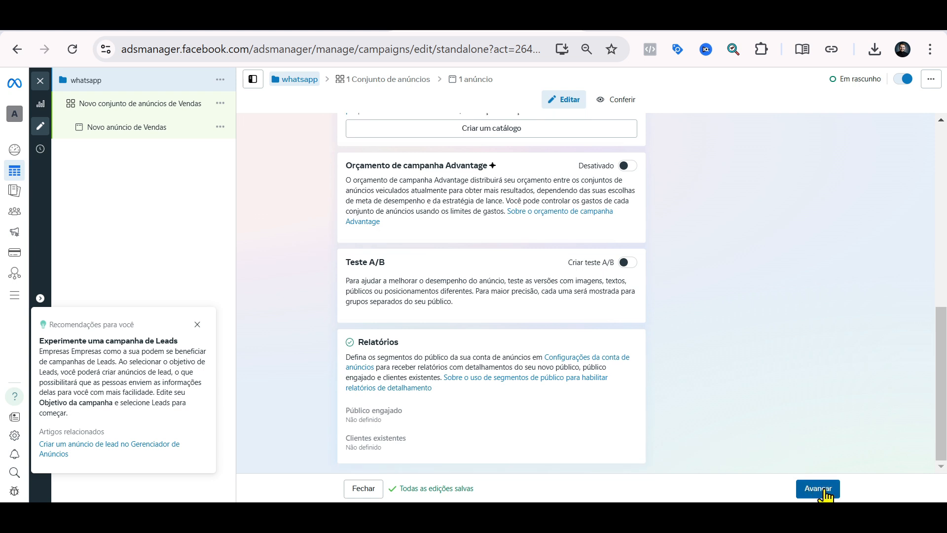
{"action": "left_click", "coordinate": [825, 488]}
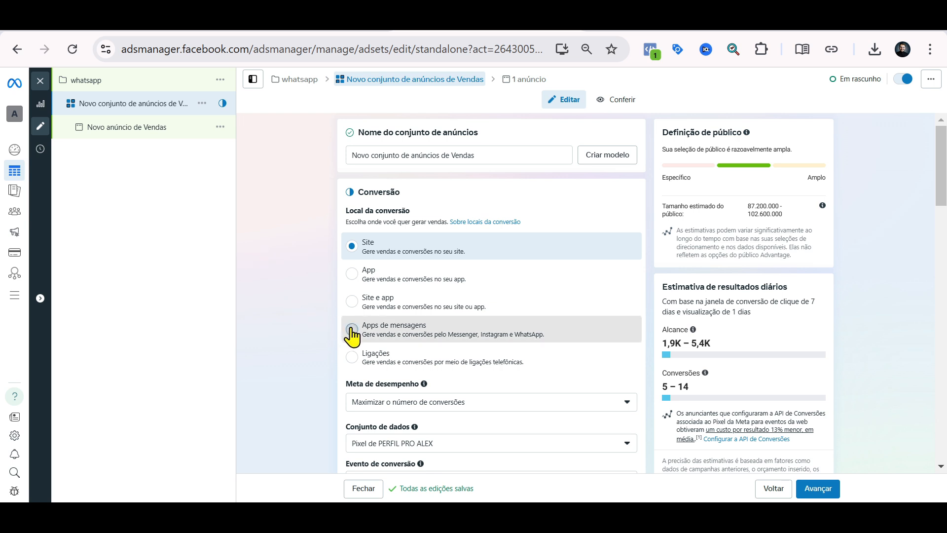
Set the ad set's conversion location to "Apps de mensagens" and check the estimated daily reach and conversations.
{"action": "left_click", "coordinate": [400, 340]}
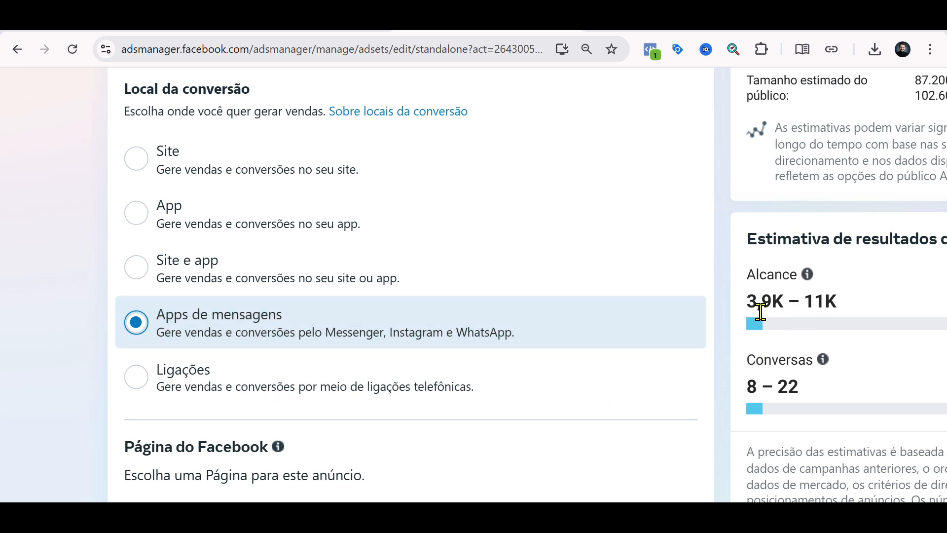
{"action": "left_click_drag", "start_coordinate": [756, 302], "coordinate": [838, 302]}
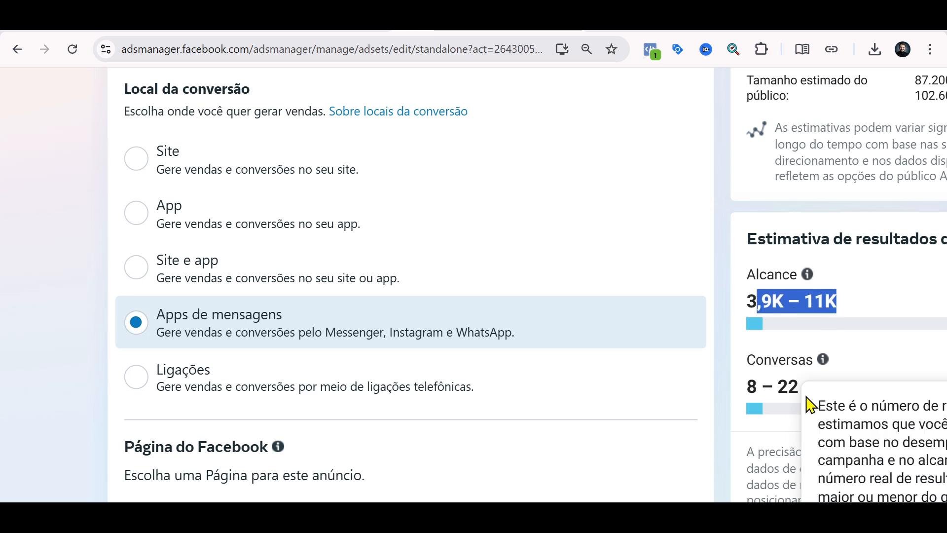
{"action": "left_click_drag", "start_coordinate": [748, 386], "coordinate": [807, 389]}
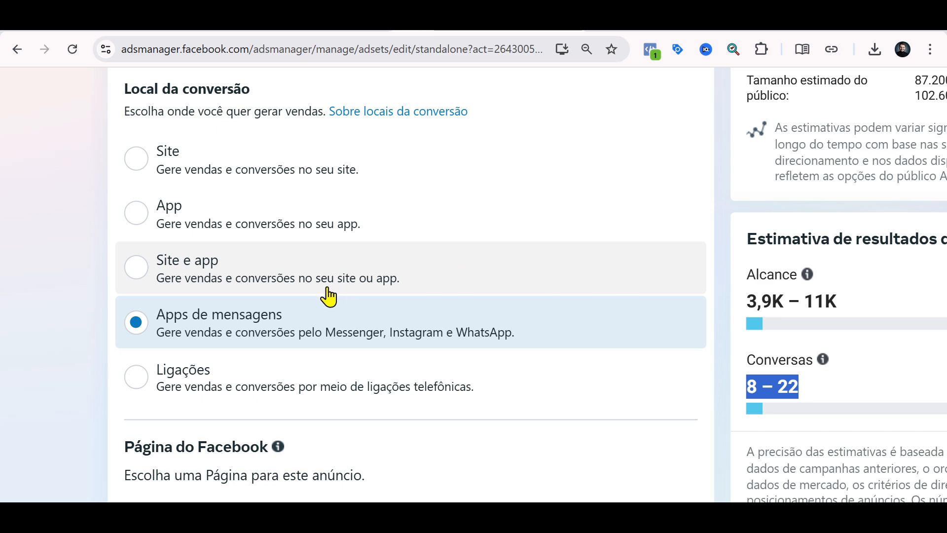
Review the Facebook Page and the messaging app destinations offered for the ad set.
{"action": "scroll", "coordinate": [326, 289], "scroll_direction": "down", "scroll_amount": 3}
{"action": "scroll", "coordinate": [339, 254], "scroll_direction": "down", "scroll_amount": 2}
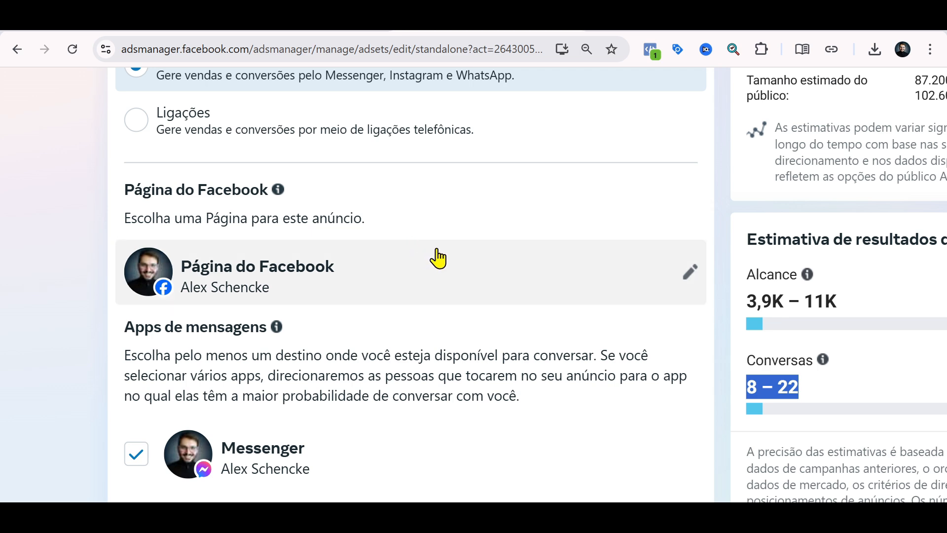
{"action": "scroll", "coordinate": [349, 268], "scroll_direction": "down", "scroll_amount": 4}
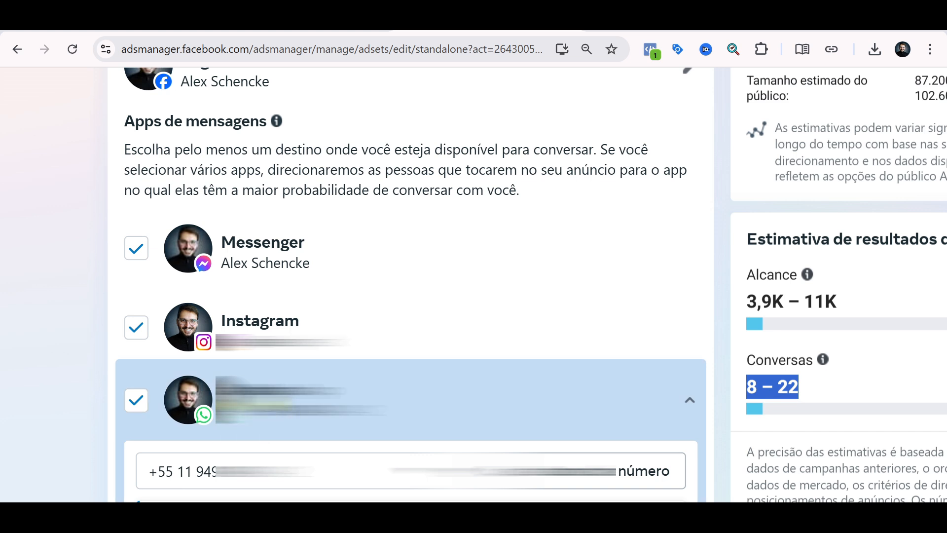
{"action": "scroll", "coordinate": [411, 285], "scroll_direction": "down", "scroll_amount": 1}
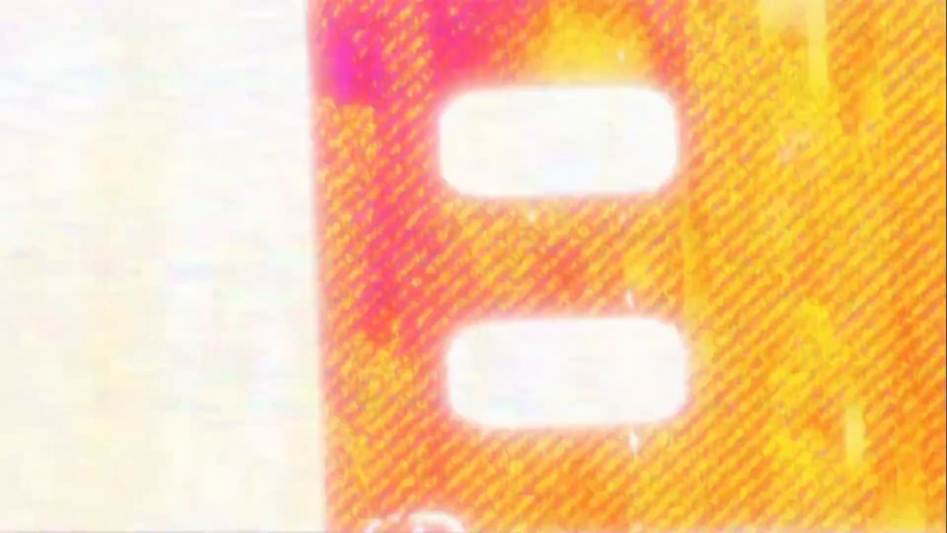
{"action": "scroll", "coordinate": [763, 246], "scroll_direction": "down", "scroll_amount": 10}
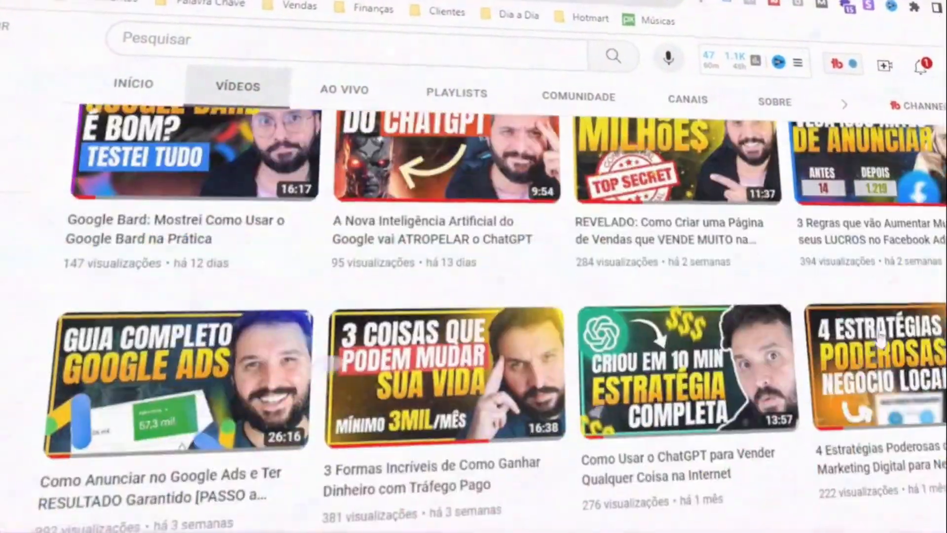
{"action": "scroll", "coordinate": [918, 365], "scroll_direction": "down", "scroll_amount": 12}
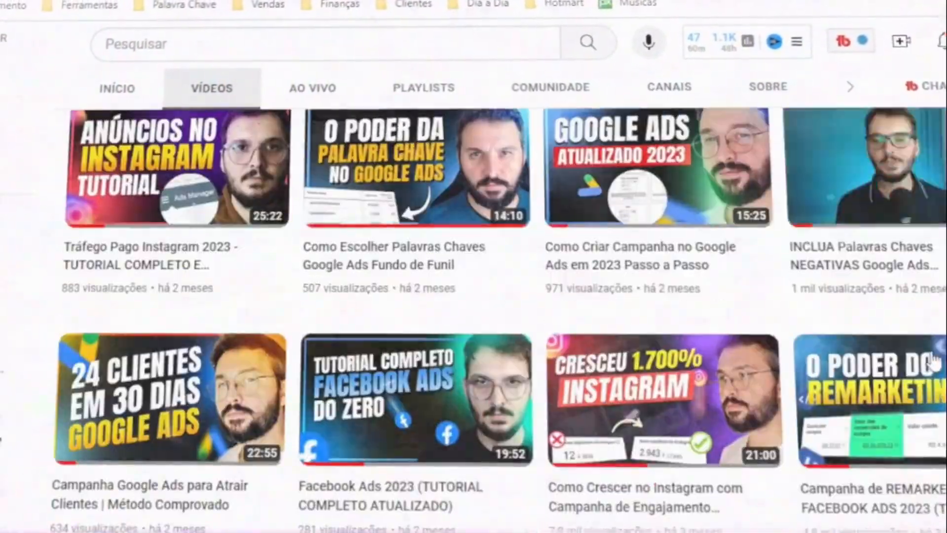
{"action": "scroll", "coordinate": [936, 361], "scroll_direction": "down", "scroll_amount": 10}
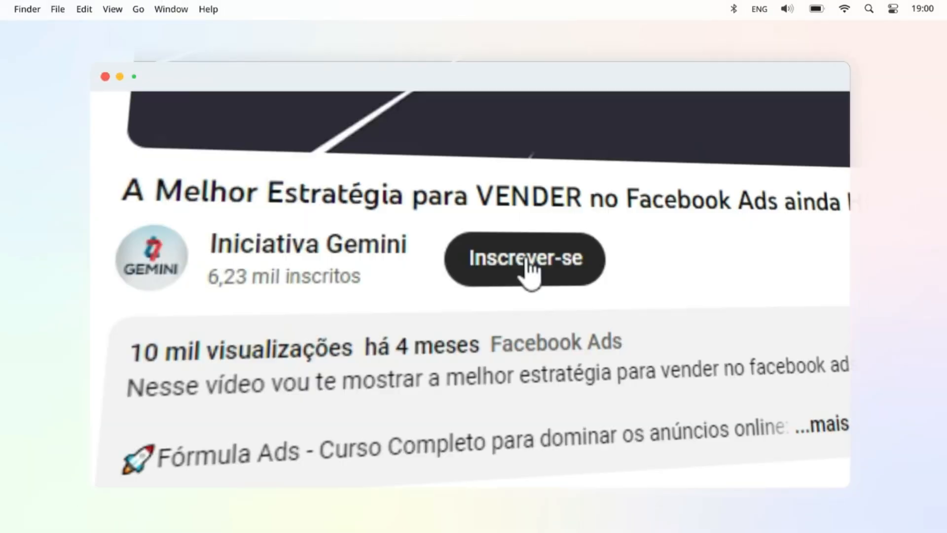
{"action": "left_click", "coordinate": [524, 266]}
{"action": "left_click", "coordinate": [603, 259]}
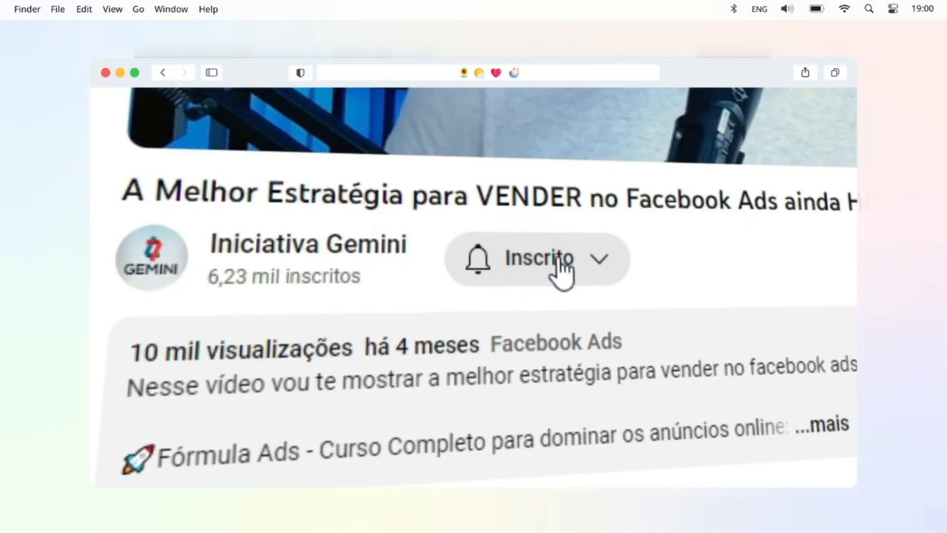
{"action": "left_click", "coordinate": [550, 328]}
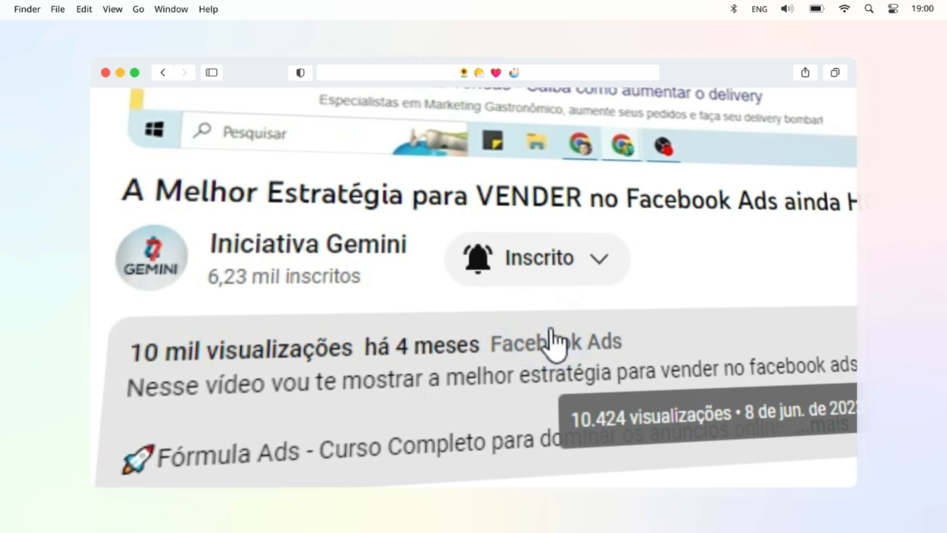
{"action": "left_click", "coordinate": [362, 270]}
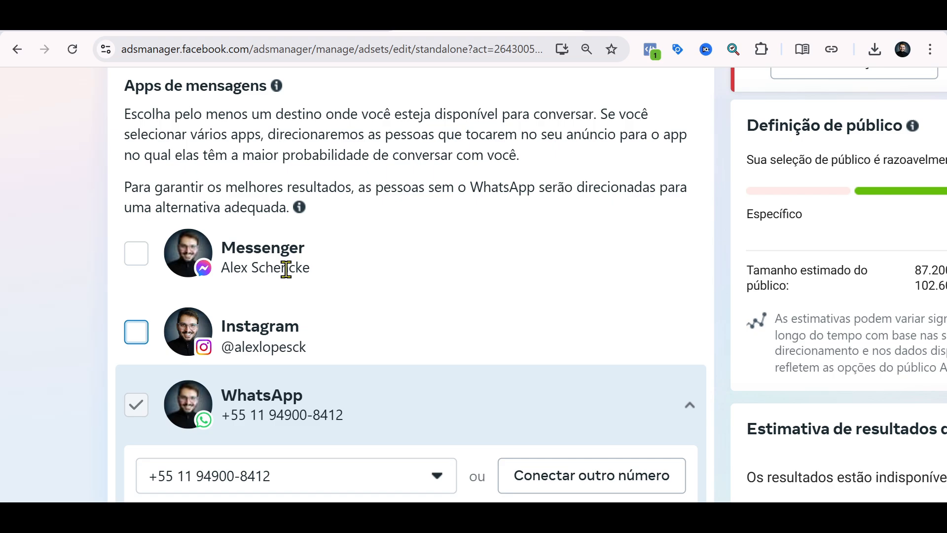
Review the performance goal options and select "Maximizar o número de conversas".
{"action": "scroll", "coordinate": [404, 315], "scroll_direction": "down", "scroll_amount": 2}
{"action": "scroll", "coordinate": [449, 306], "scroll_direction": "down", "scroll_amount": 12}
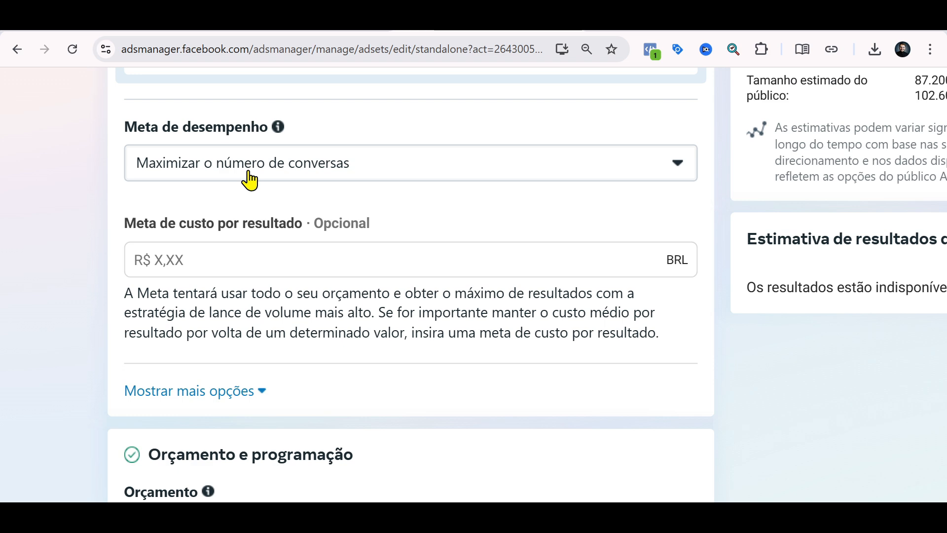
{"action": "left_click", "coordinate": [278, 170]}
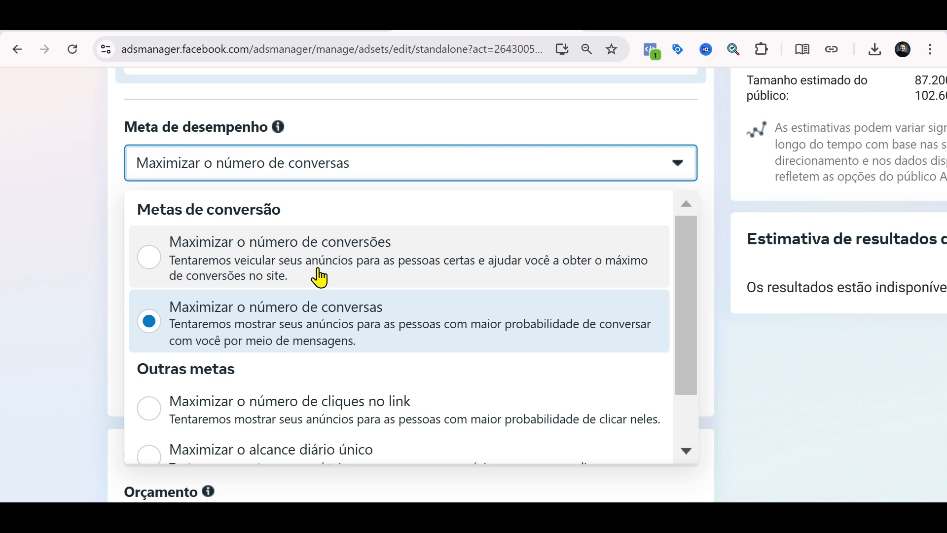
{"action": "left_click", "coordinate": [304, 321]}
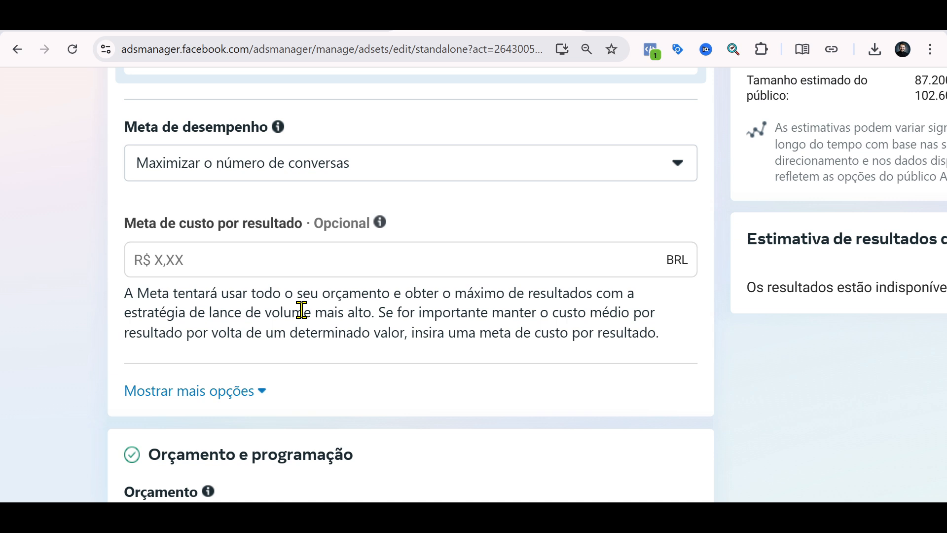
Switch the ad set's budget type from daily to "Orçamento total".
{"action": "scroll", "coordinate": [302, 310], "scroll_direction": "down", "scroll_amount": 6}
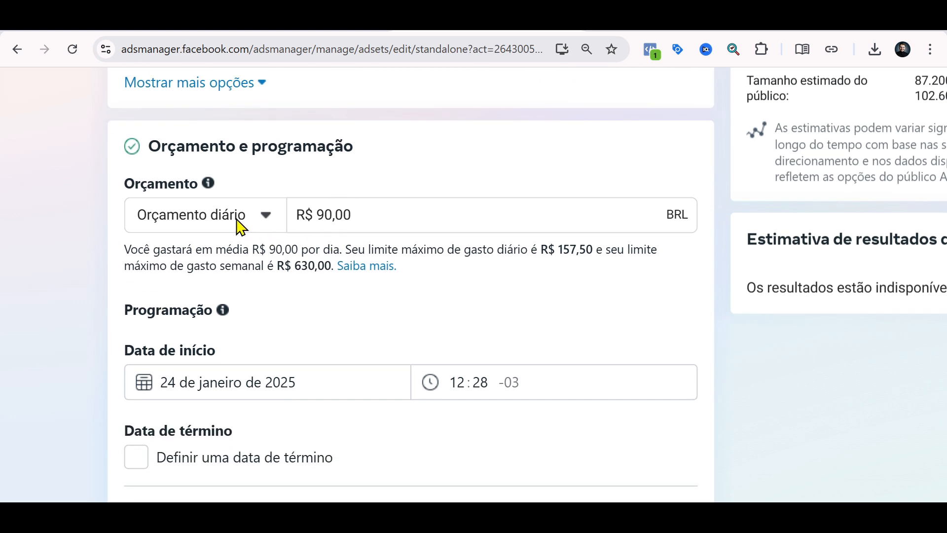
{"action": "left_click", "coordinate": [365, 216]}
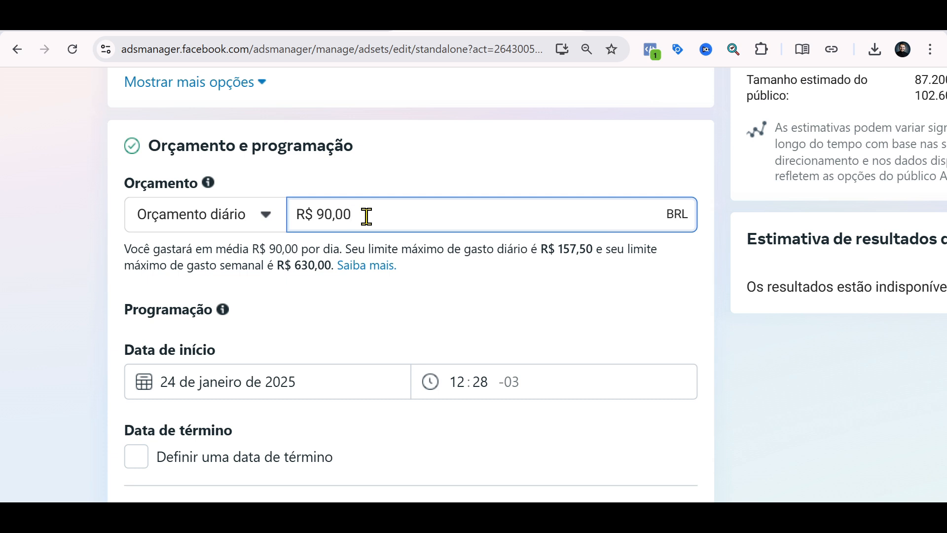
{"action": "left_click", "coordinate": [275, 223]}
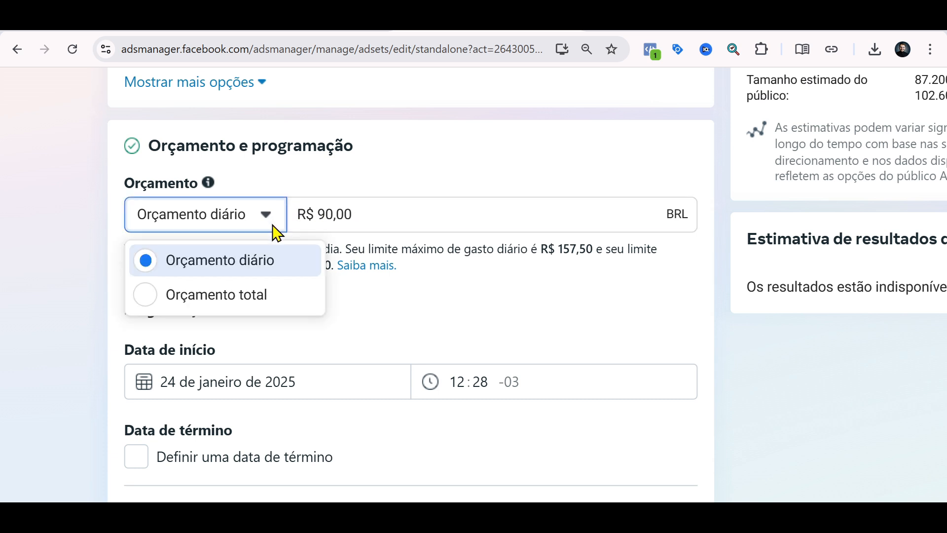
{"action": "left_click", "coordinate": [264, 294]}
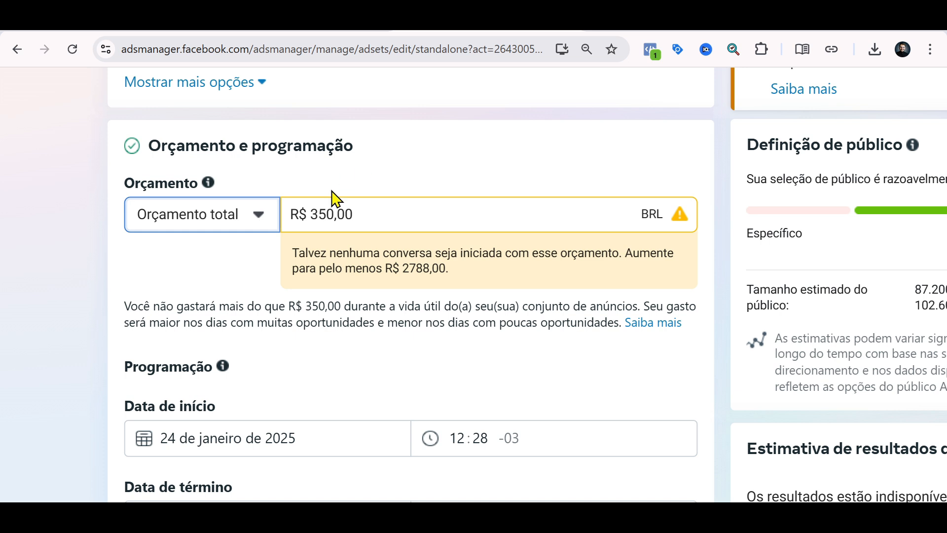
Enable ad scheduling and mark the hours from 9h00 to 19h00 for Monday through Saturday.
{"action": "scroll", "coordinate": [345, 208], "scroll_direction": "down", "scroll_amount": 8}
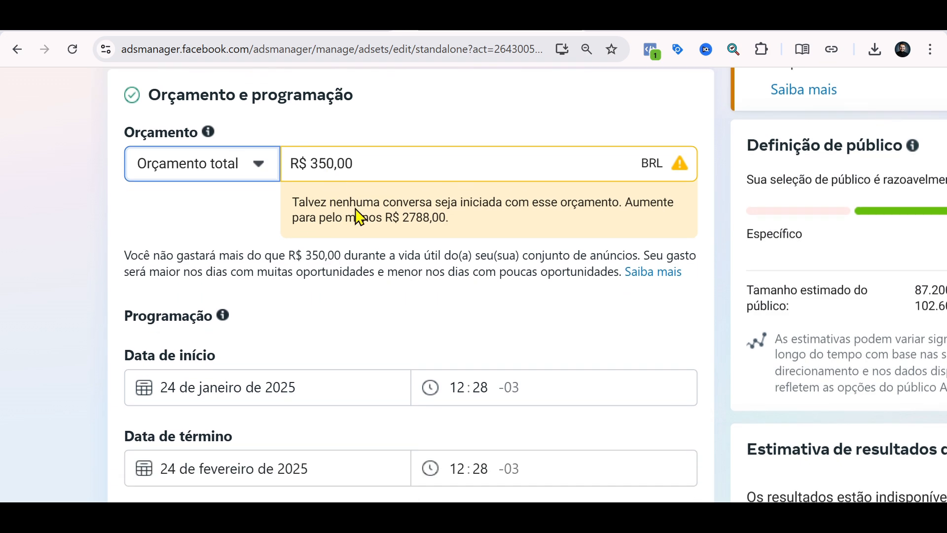
{"action": "scroll", "coordinate": [371, 197], "scroll_direction": "down", "scroll_amount": 1}
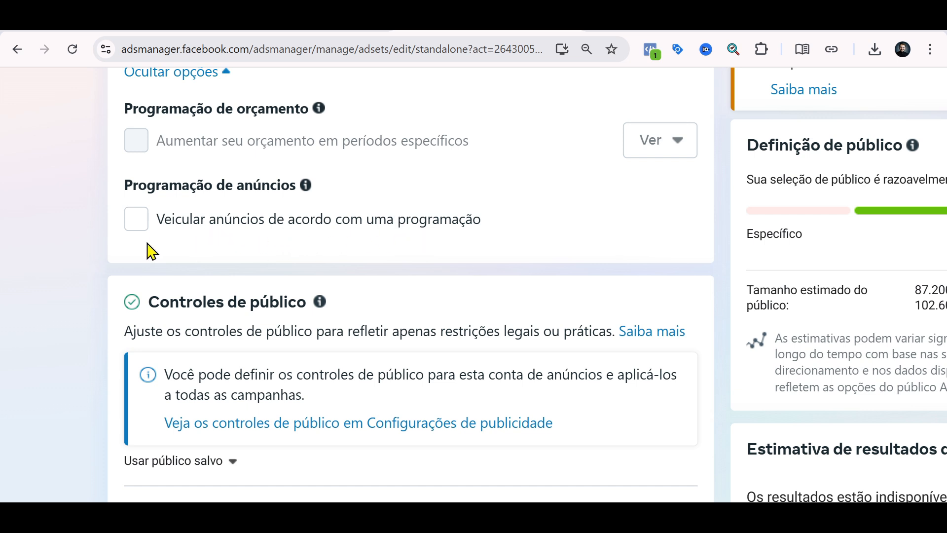
{"action": "left_click", "coordinate": [138, 221]}
{"action": "scroll", "coordinate": [205, 265], "scroll_direction": "down", "scroll_amount": 2}
{"action": "scroll", "coordinate": [438, 260], "scroll_direction": "down", "scroll_amount": 2}
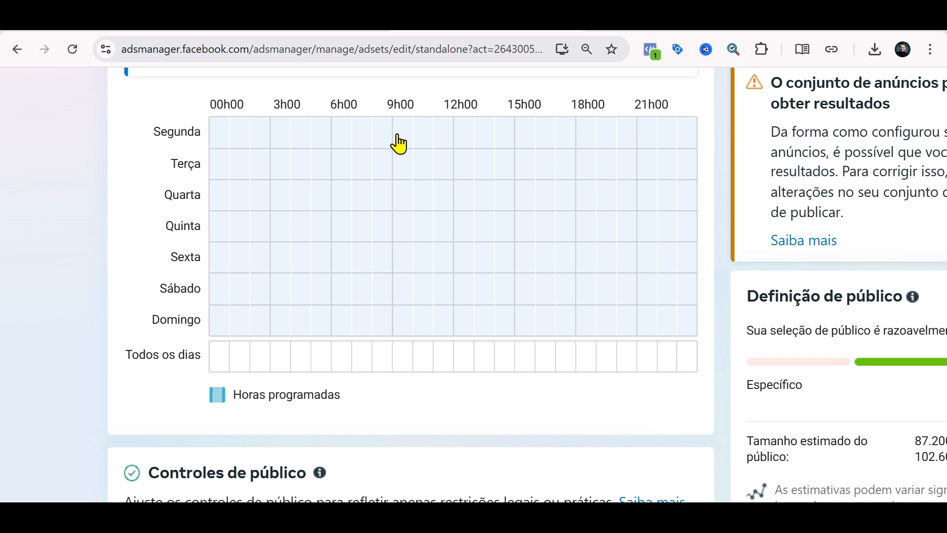
{"action": "left_click_drag", "start_coordinate": [399, 143], "coordinate": [587, 294]}
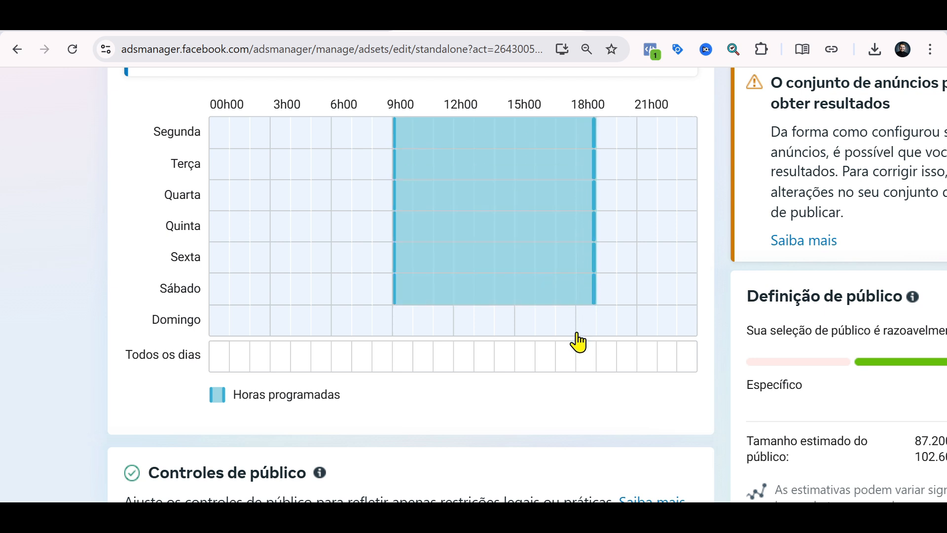
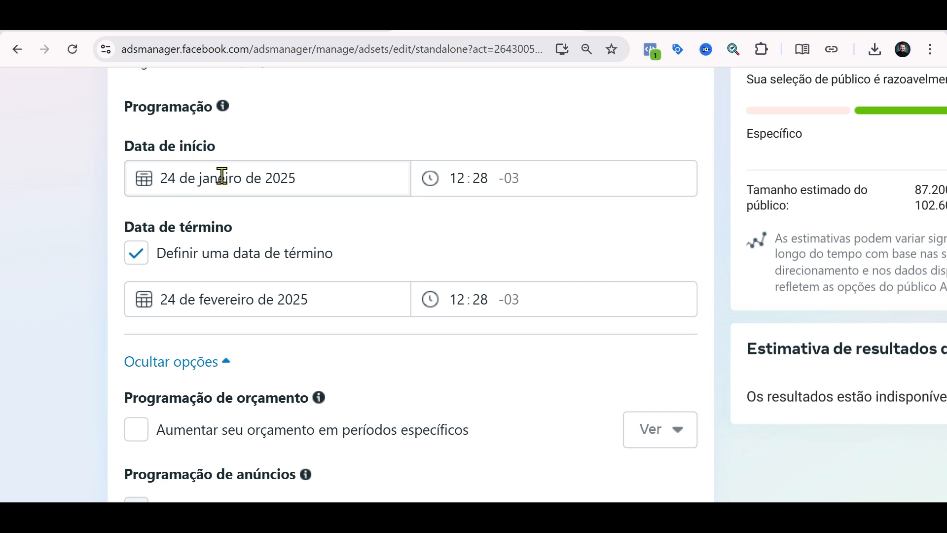
Remove the ad set's end date and check the start date calendar.
{"action": "left_click", "coordinate": [136, 256]}
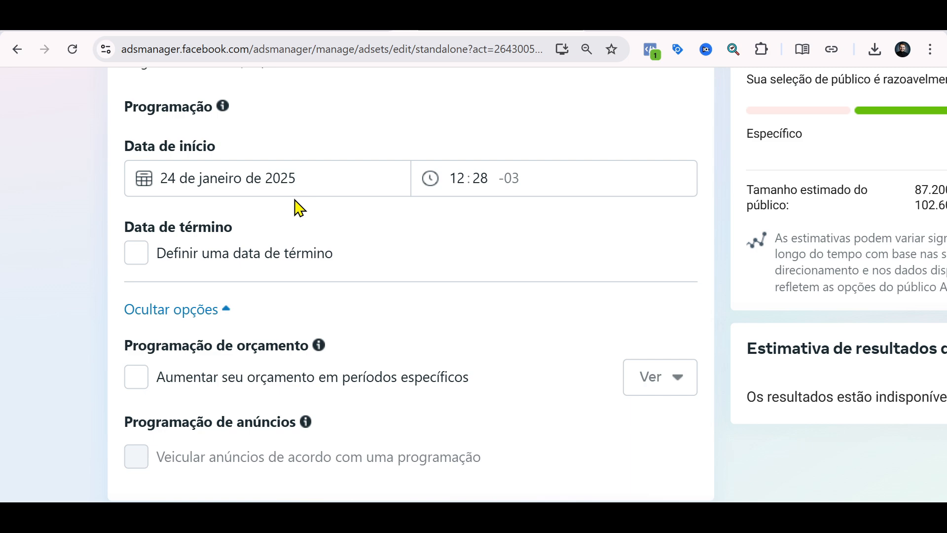
{"action": "left_click", "coordinate": [275, 178]}
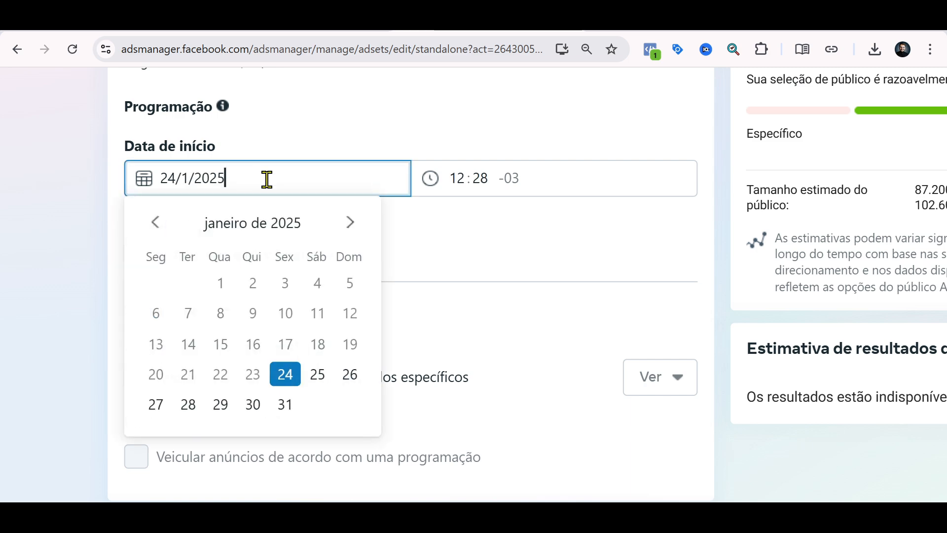
{"action": "left_click", "coordinate": [317, 155]}
{"action": "left_click", "coordinate": [321, 182]}
{"action": "left_click", "coordinate": [446, 143]}
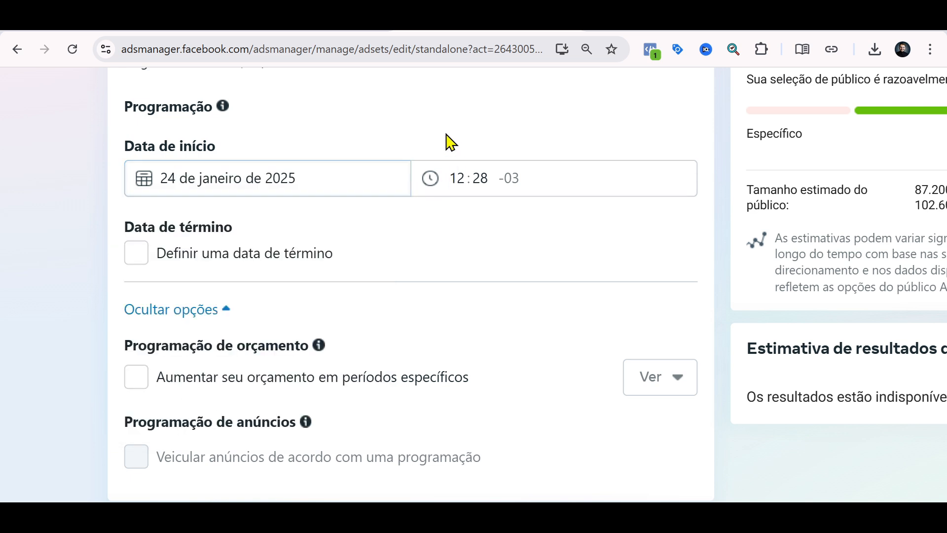
Switch the ad set from the Advantage+ audience to the original audience options.
{"action": "scroll", "coordinate": [421, 201], "scroll_direction": "down", "scroll_amount": 5}
{"action": "scroll", "coordinate": [414, 187], "scroll_direction": "down", "scroll_amount": 5}
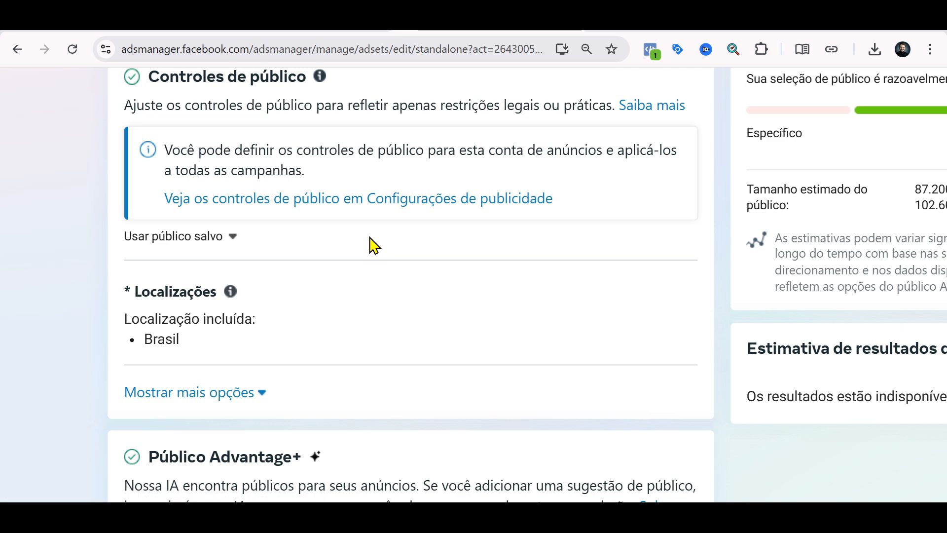
{"action": "mouse_move", "coordinate": [331, 296]}
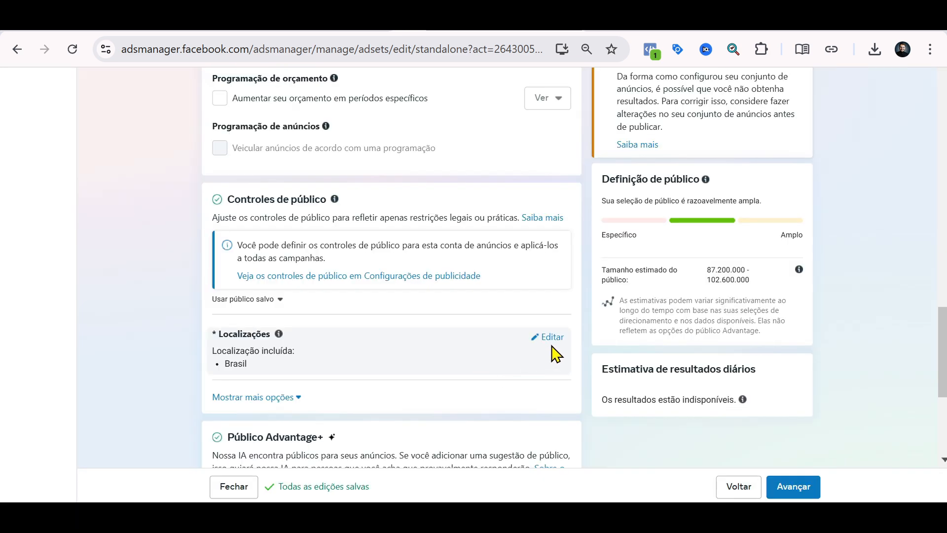
{"action": "scroll", "coordinate": [552, 346], "scroll_direction": "down", "scroll_amount": 3}
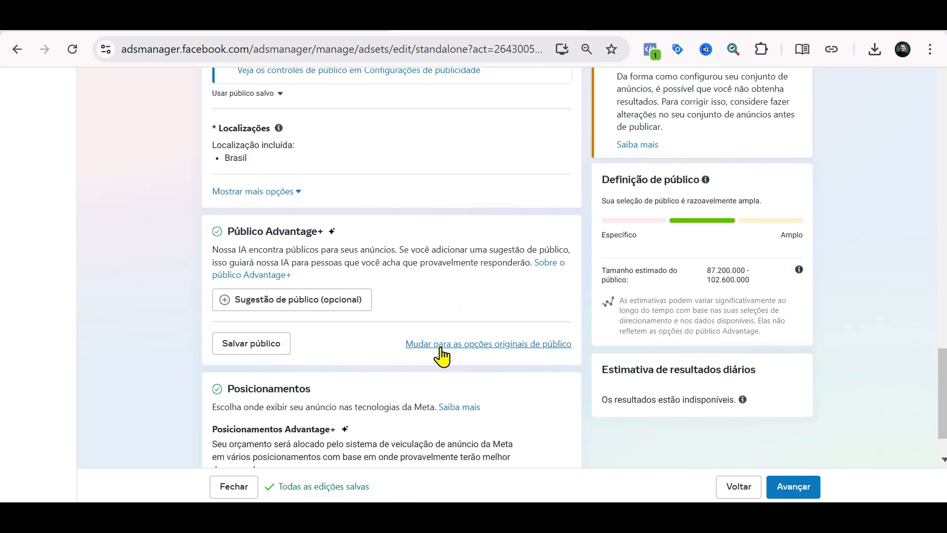
{"action": "left_click", "coordinate": [458, 345]}
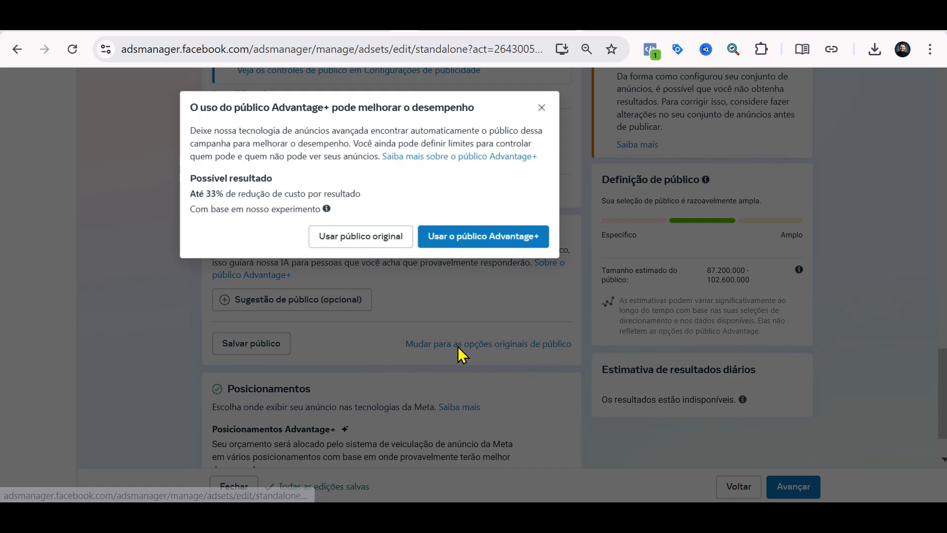
{"action": "left_click", "coordinate": [374, 242]}
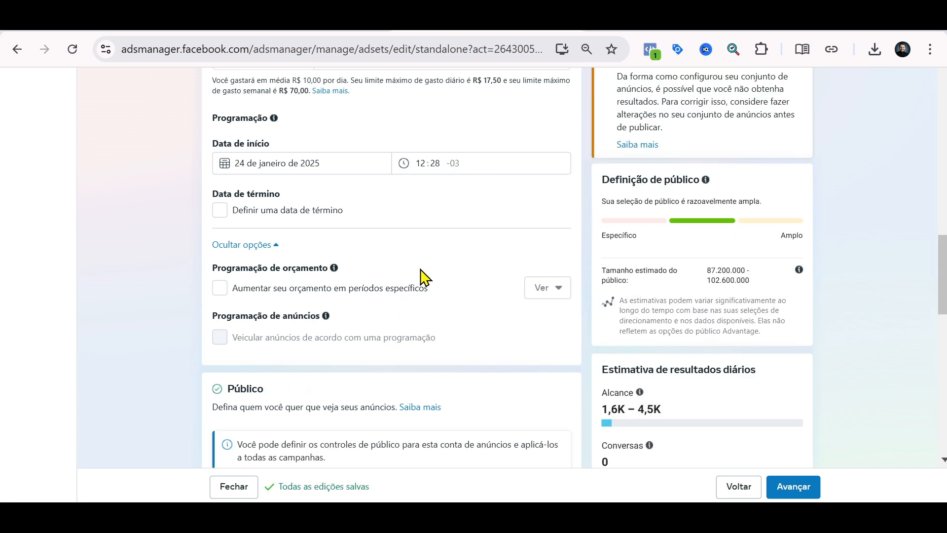
Replace Brasil with Avenida Pompeia as the audience's included location.
{"action": "scroll", "coordinate": [422, 277], "scroll_direction": "down", "scroll_amount": 4}
{"action": "scroll", "coordinate": [420, 257], "scroll_direction": "down", "scroll_amount": 7}
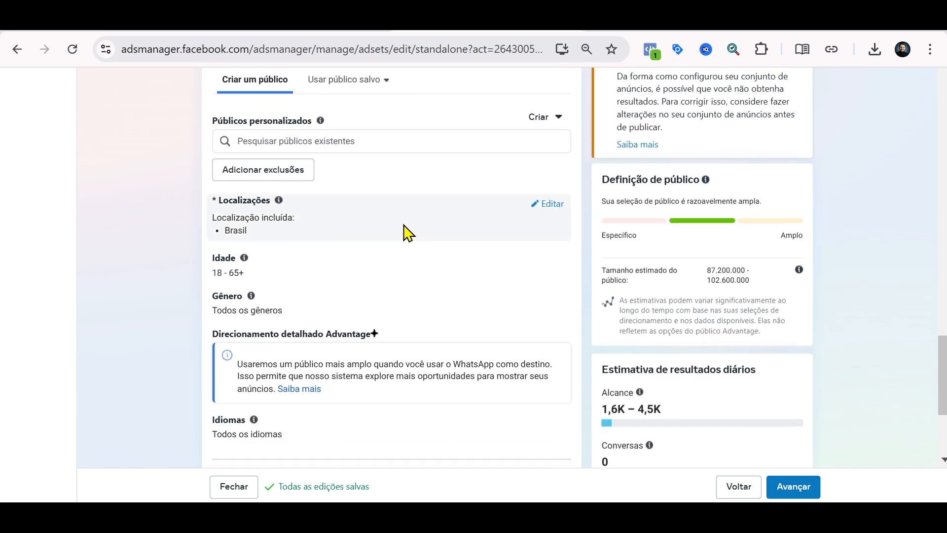
{"action": "scroll", "coordinate": [392, 207], "scroll_direction": "up", "scroll_amount": 2}
{"action": "scroll", "coordinate": [392, 208], "scroll_direction": "up", "scroll_amount": 2}
{"action": "scroll", "coordinate": [383, 195], "scroll_direction": "down", "scroll_amount": 4}
{"action": "left_click", "coordinate": [547, 204]}
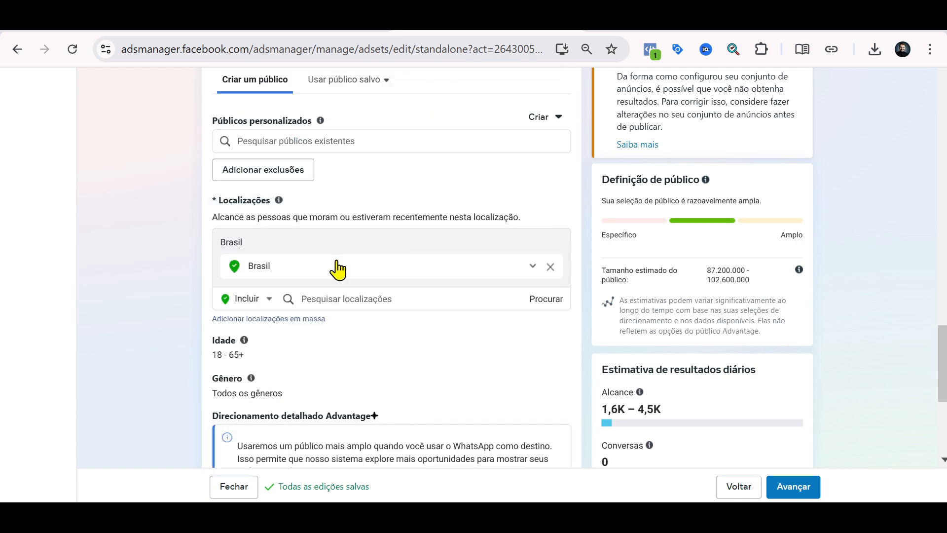
{"action": "left_click", "coordinate": [550, 267]}
{"action": "left_click", "coordinate": [299, 286]}
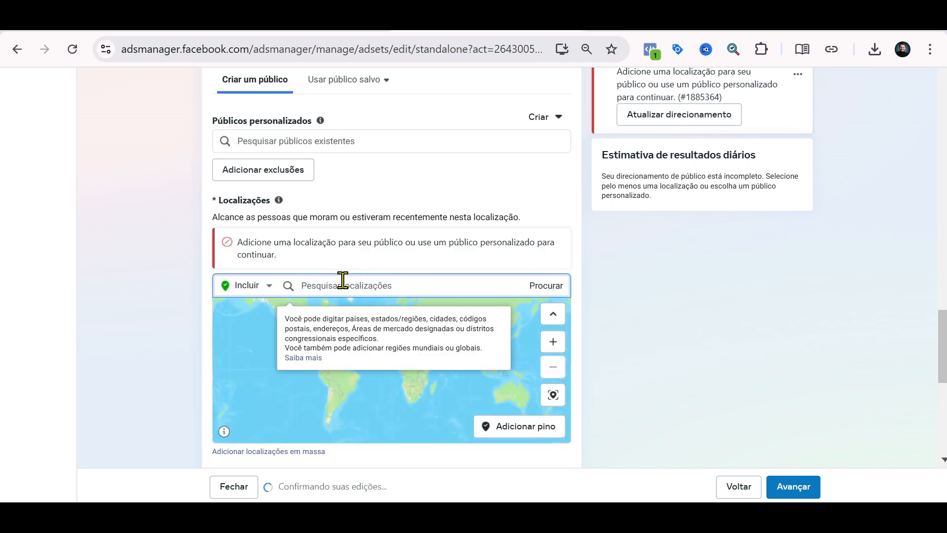
{"action": "type", "text": "avenida pompeia"}
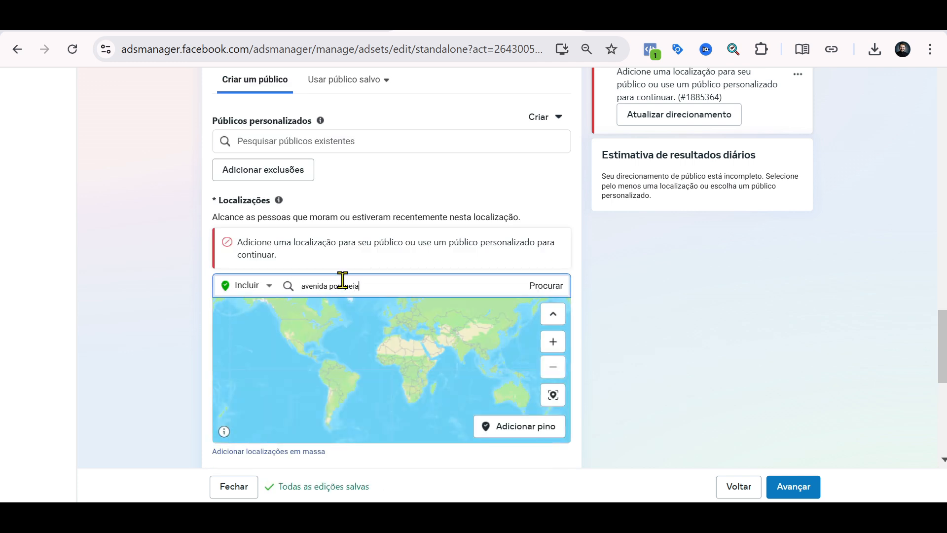
{"action": "left_click", "coordinate": [323, 313]}
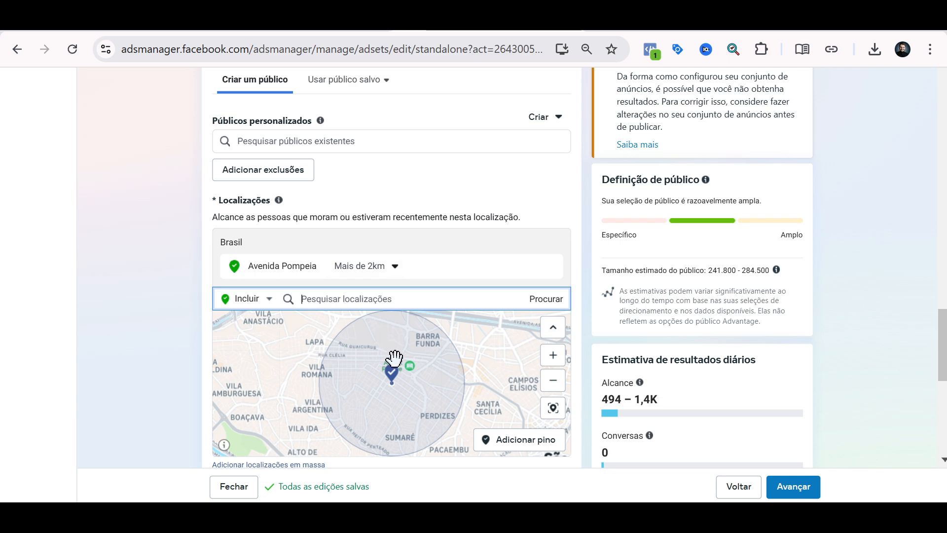
Set the radius around Avenida Pompeia to 5 km.
{"action": "left_click", "coordinate": [393, 269]}
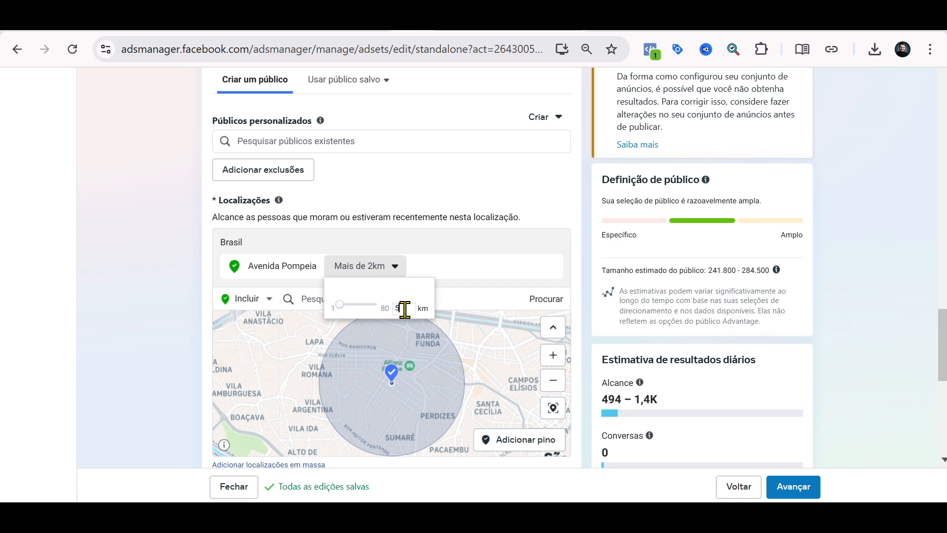
{"action": "type", "text": "5"}
{"action": "key", "text": "Return"}
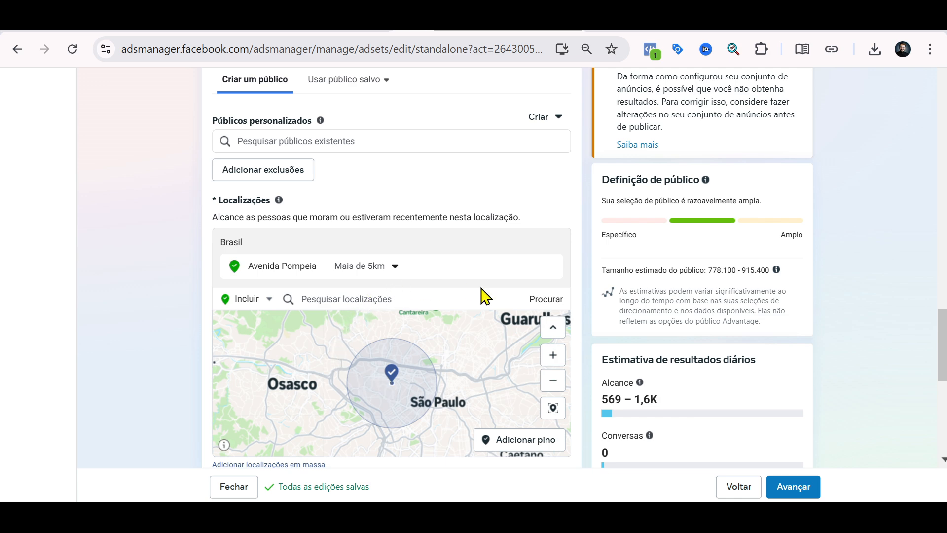
Remove Avenida Pompeia from the audience locations and include Brasil instead.
{"action": "mouse_move", "coordinate": [557, 273]}
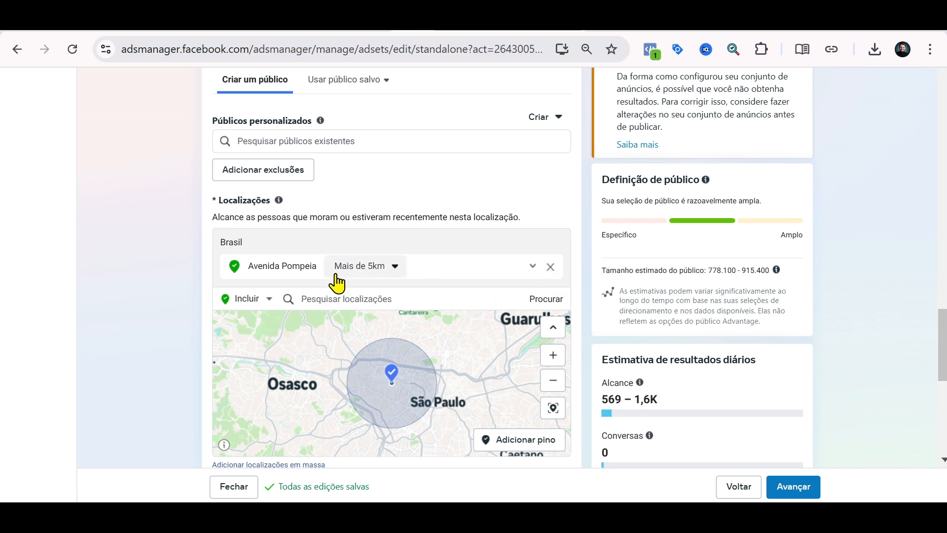
{"action": "left_click", "coordinate": [549, 267]}
{"action": "left_click", "coordinate": [348, 283]}
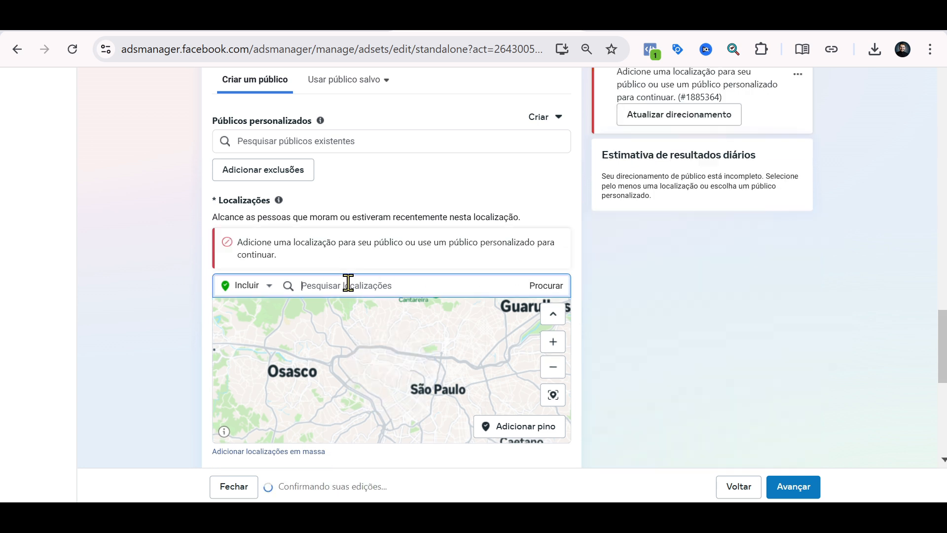
{"action": "type", "text": "brasil"}
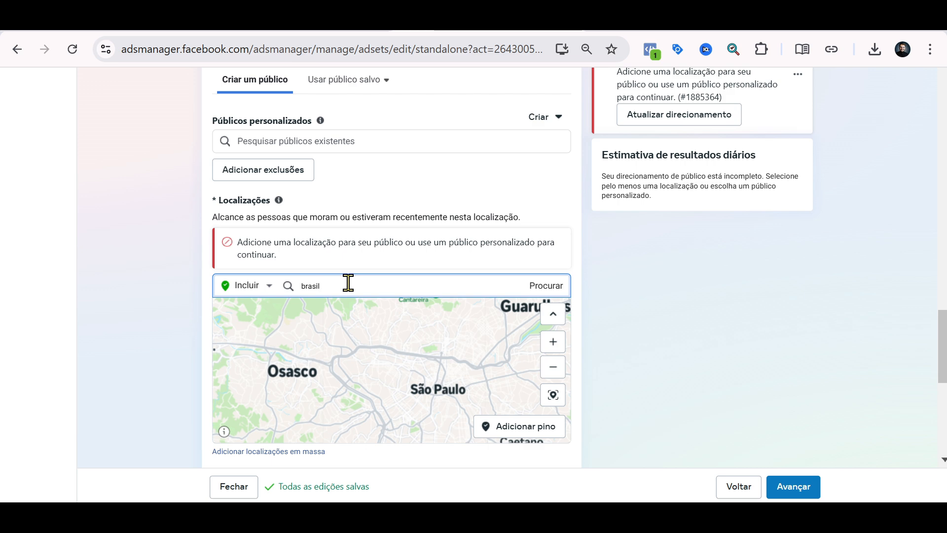
{"action": "left_click", "coordinate": [296, 317]}
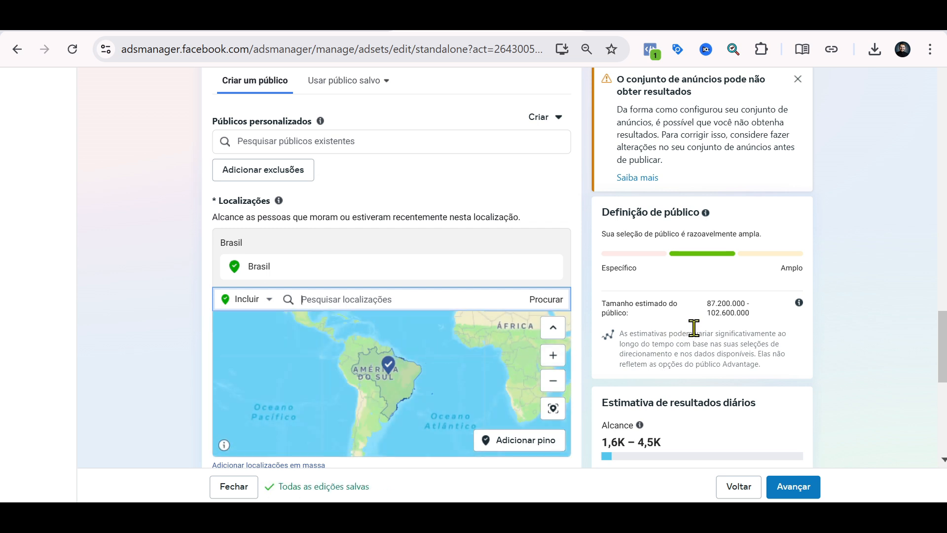
Check the daily reach estimate and multiply 4500 by 30 in the Windows Calculator.
{"action": "scroll", "coordinate": [694, 328], "scroll_direction": "down", "scroll_amount": 1}
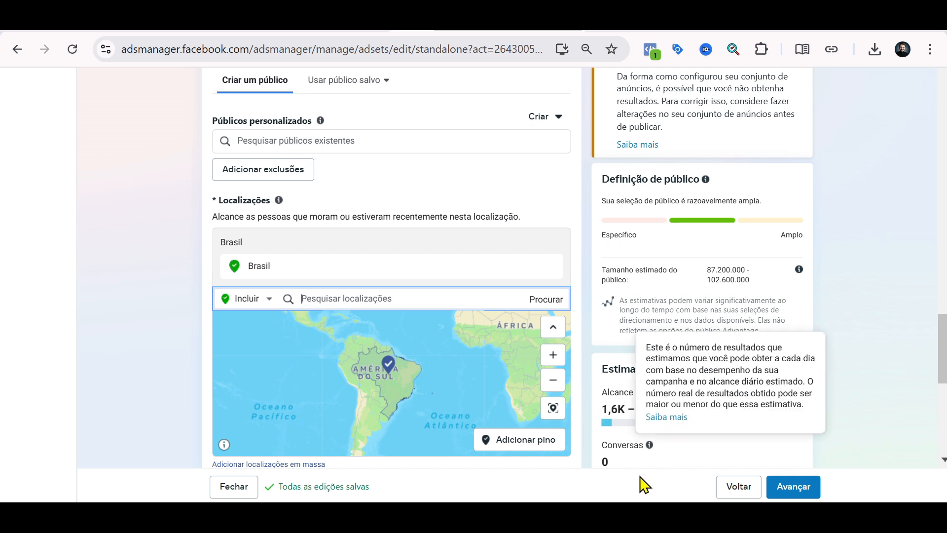
{"action": "left_click", "coordinate": [464, 517]}
{"action": "left_click", "coordinate": [693, 381]}
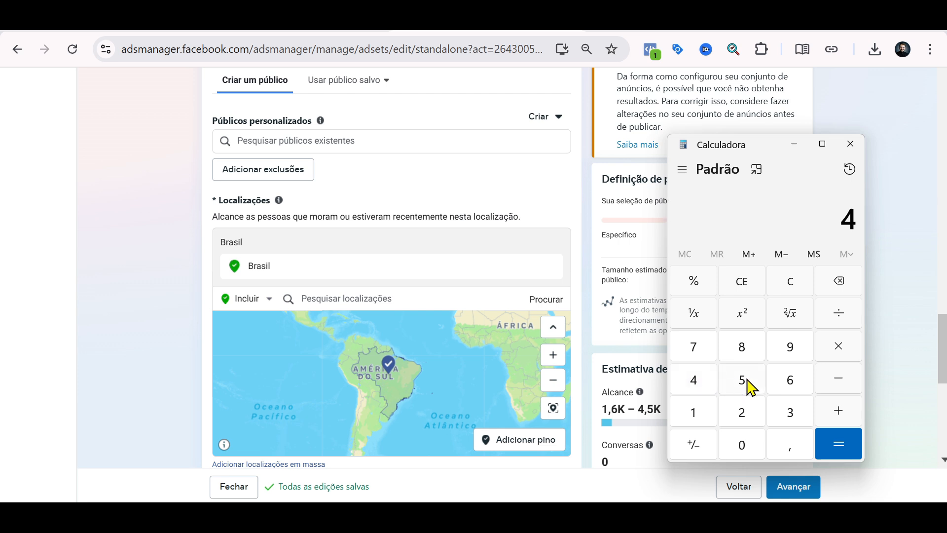
{"action": "left_click", "coordinate": [743, 381]}
{"action": "left_click", "coordinate": [743, 444]}
{"action": "left_click", "coordinate": [743, 444]}
{"action": "left_click", "coordinate": [838, 358]}
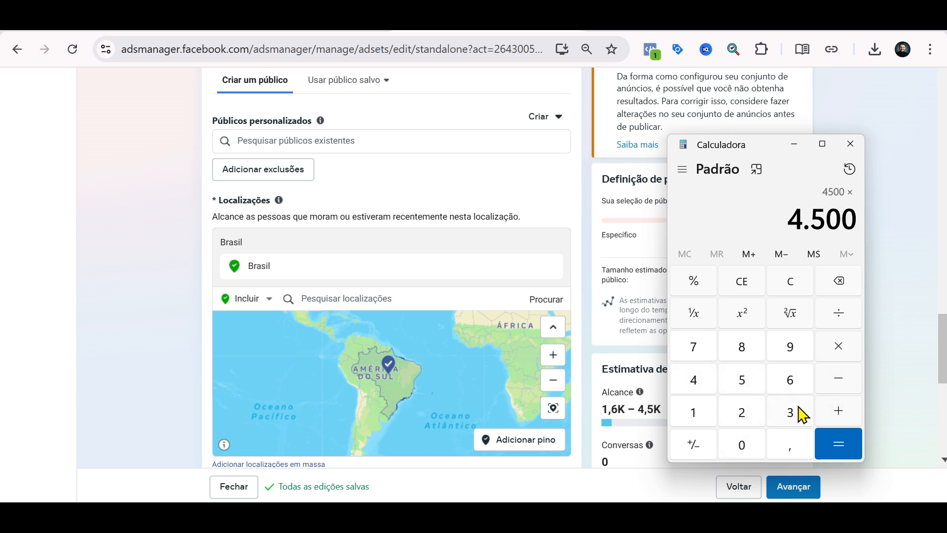
{"action": "left_click", "coordinate": [791, 413]}
{"action": "left_click", "coordinate": [743, 445]}
{"action": "left_click", "coordinate": [839, 434]}
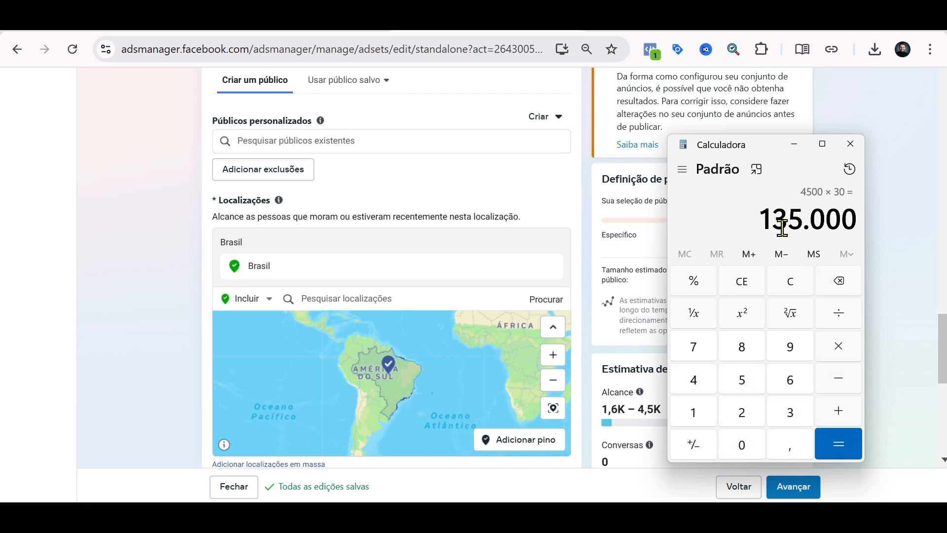
{"action": "left_click_drag", "start_coordinate": [759, 217], "coordinate": [855, 229]}
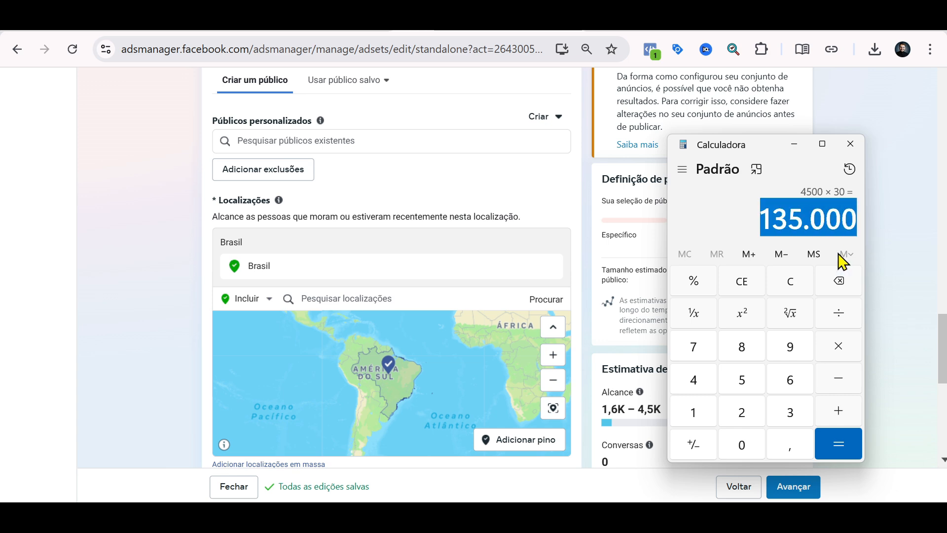
Divide the calculated monthly reach by an audience size of 102000000.
{"action": "left_click_drag", "start_coordinate": [759, 157], "coordinate": [707, 157]}
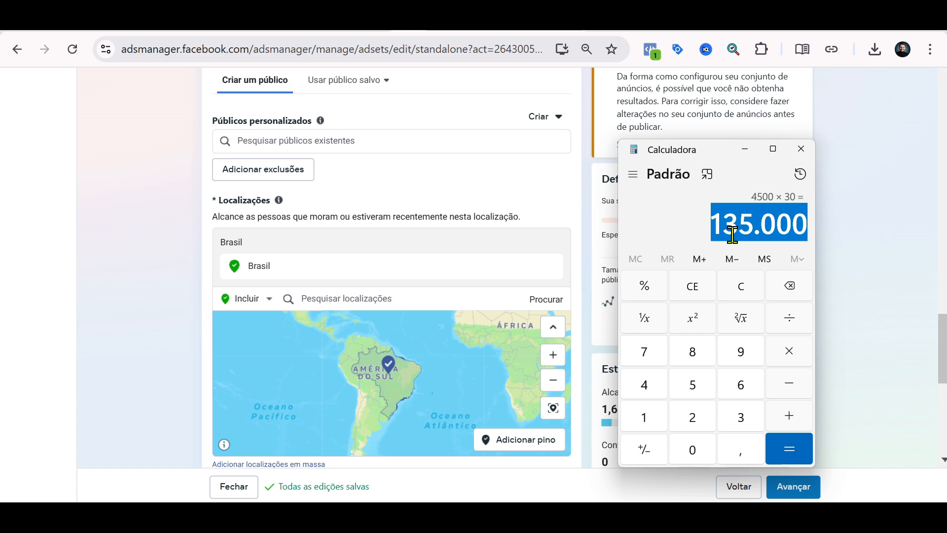
{"action": "left_click", "coordinate": [800, 324]}
{"action": "left_click", "coordinate": [653, 415]}
{"action": "left_click", "coordinate": [687, 448]}
{"action": "left_click", "coordinate": [689, 427]}
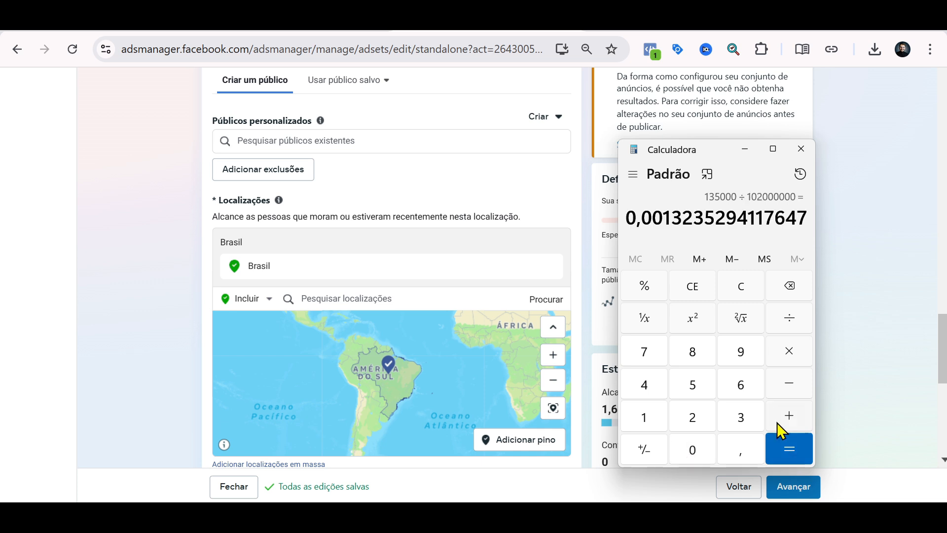
Multiply the quotient by 100 to get the share of the audience reached, and close the calculator.
{"action": "left_click", "coordinate": [789, 350]}
{"action": "left_click", "coordinate": [646, 418]}
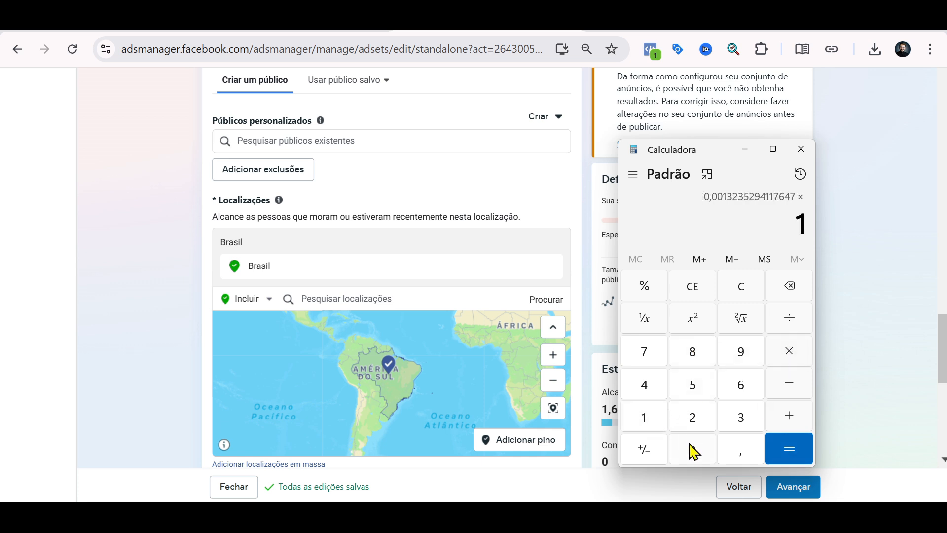
{"action": "left_click", "coordinate": [692, 450]}
{"action": "left_click", "coordinate": [693, 450]}
{"action": "left_click", "coordinate": [772, 448]}
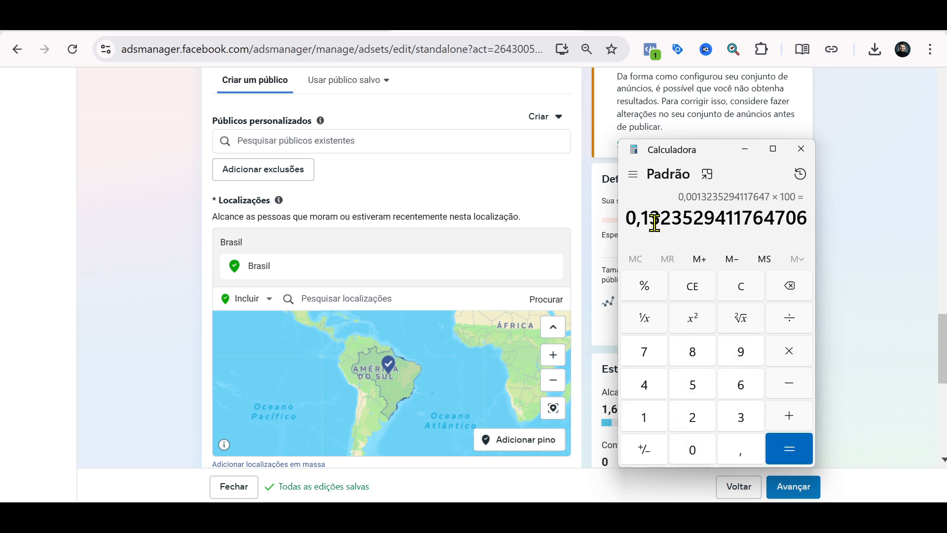
{"action": "left_click_drag", "start_coordinate": [636, 219], "coordinate": [663, 219]}
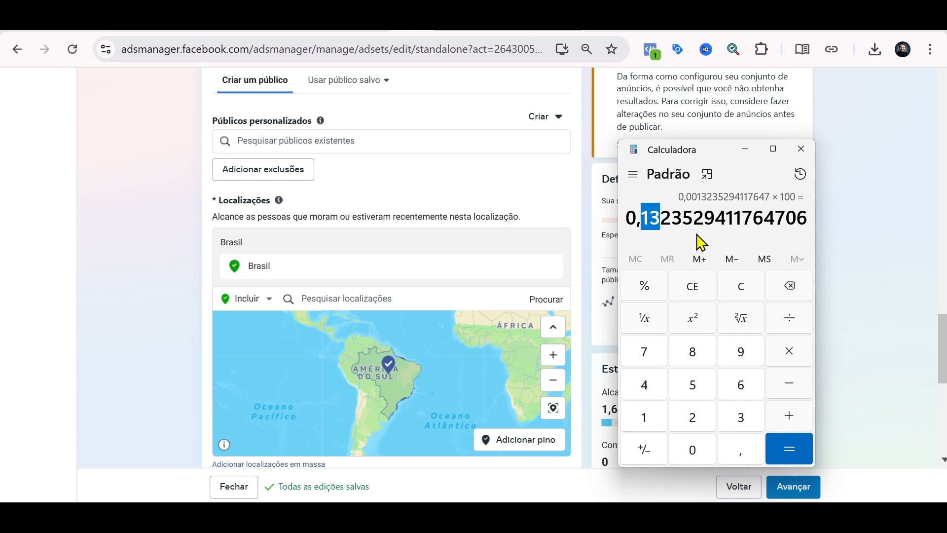
{"action": "left_click", "coordinate": [801, 149]}
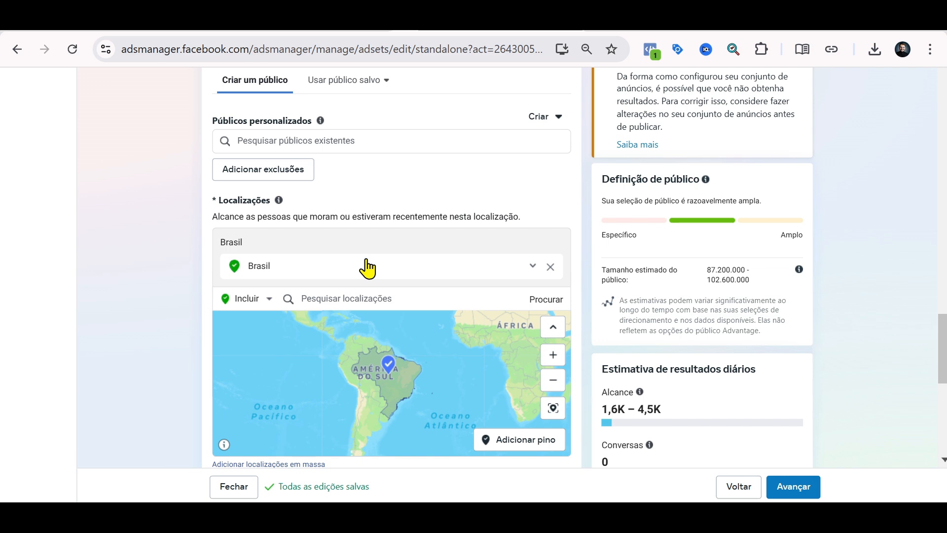
Replace Brasil in the audience locations with the city Moema in Pará and the neighborhood Moema in São Paulo.
{"action": "left_click", "coordinate": [550, 266]}
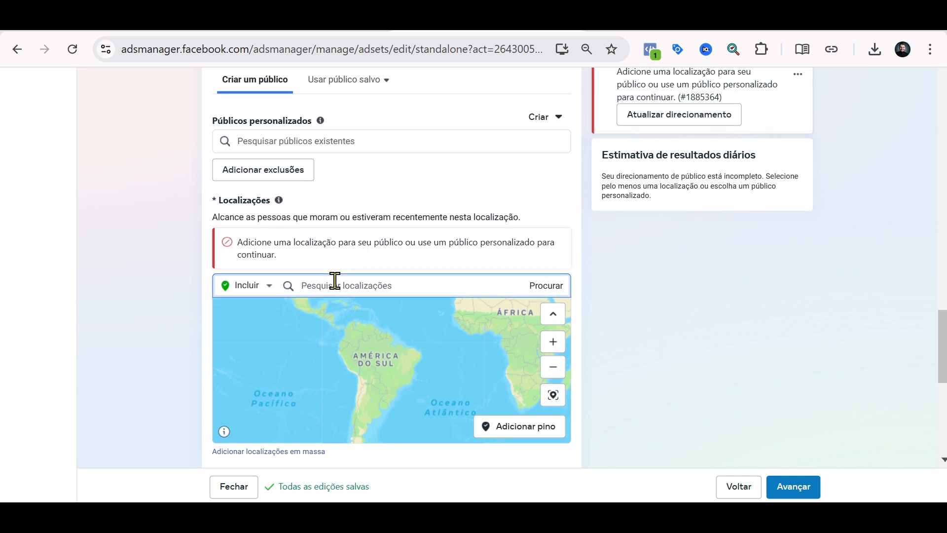
{"action": "type", "text": "moema"}
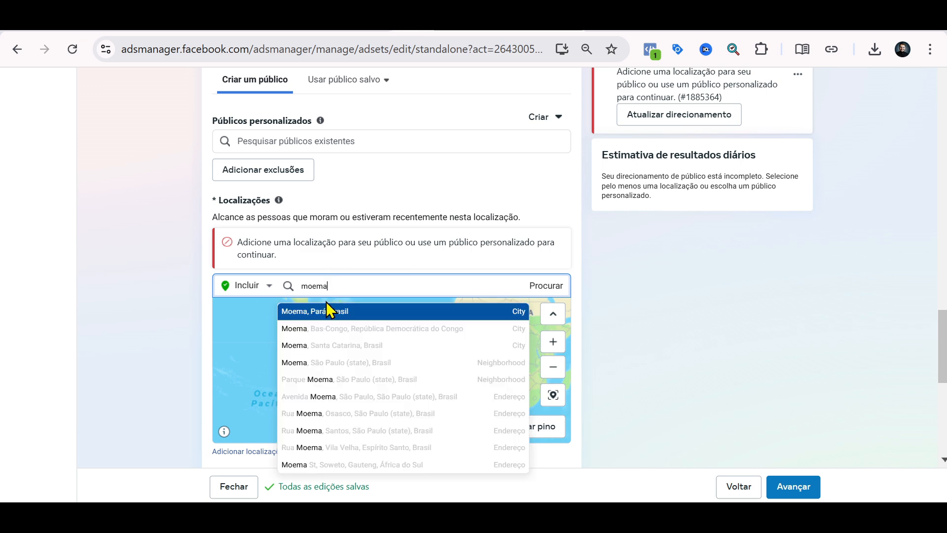
{"action": "left_click", "coordinate": [327, 311]}
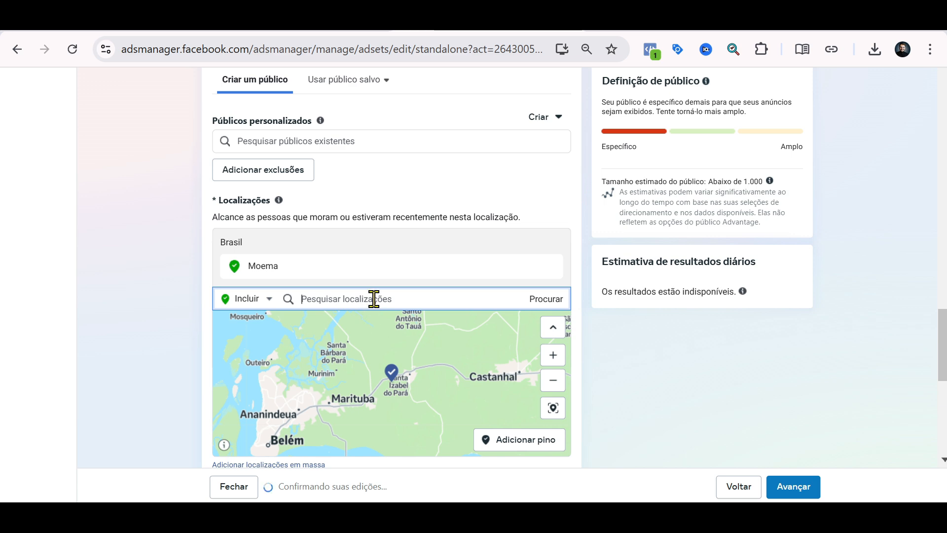
{"action": "type", "text": "moema"}
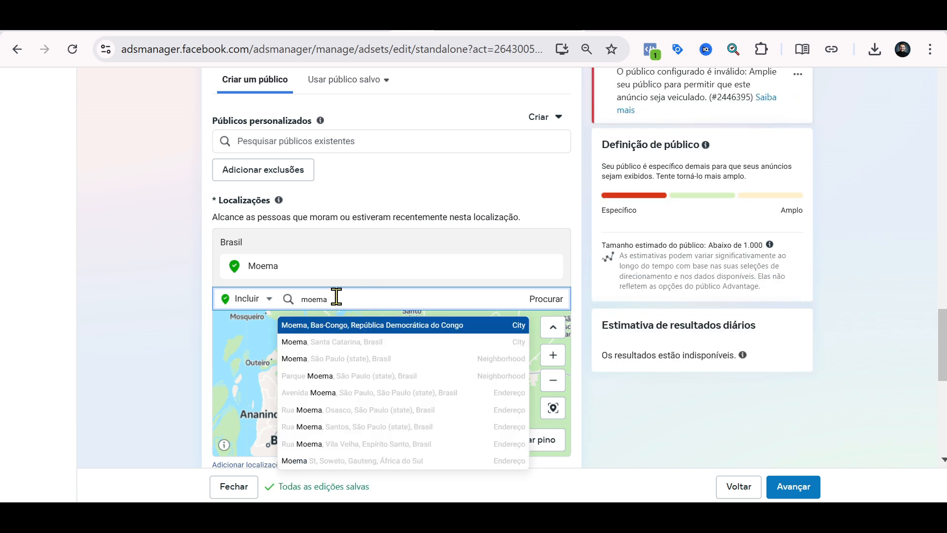
{"action": "left_click", "coordinate": [395, 420]}
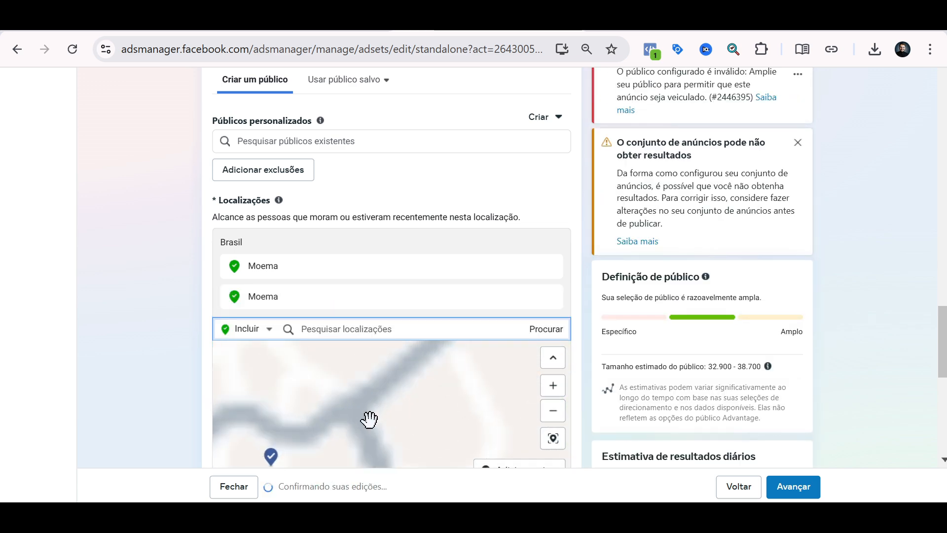
Place a location pin on the map in São Paulo's Moema area, at about (-23.5947, -46.6663).
{"action": "scroll", "coordinate": [485, 377], "scroll_direction": "up", "scroll_amount": 2}
{"action": "left_click_drag", "start_coordinate": [349, 369], "coordinate": [472, 340]}
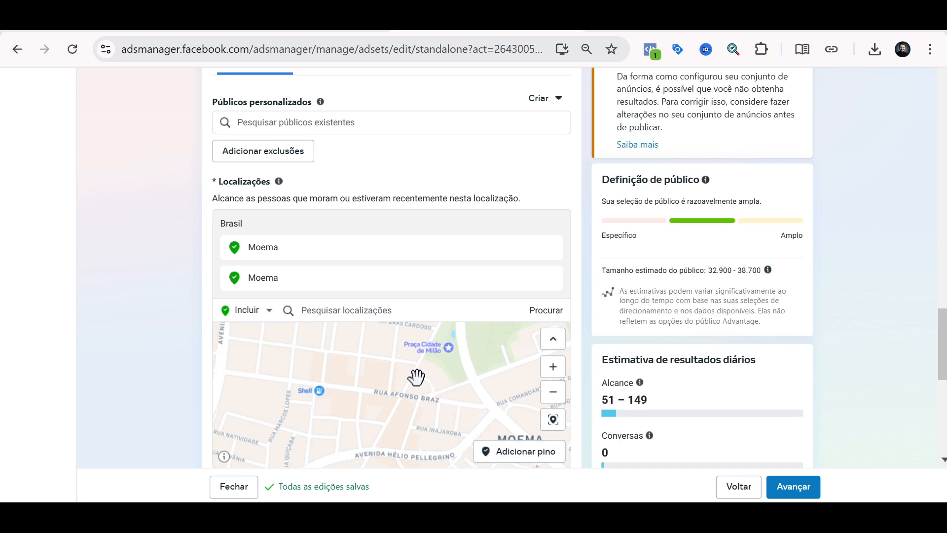
{"action": "scroll", "coordinate": [423, 378], "scroll_direction": "up", "scroll_amount": 4}
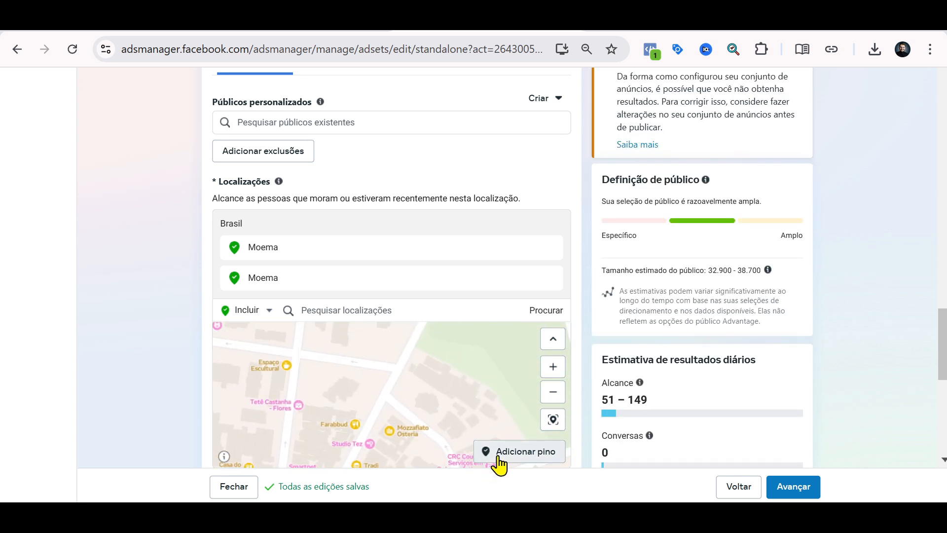
{"action": "left_click", "coordinate": [498, 453]}
{"action": "left_click", "coordinate": [409, 373]}
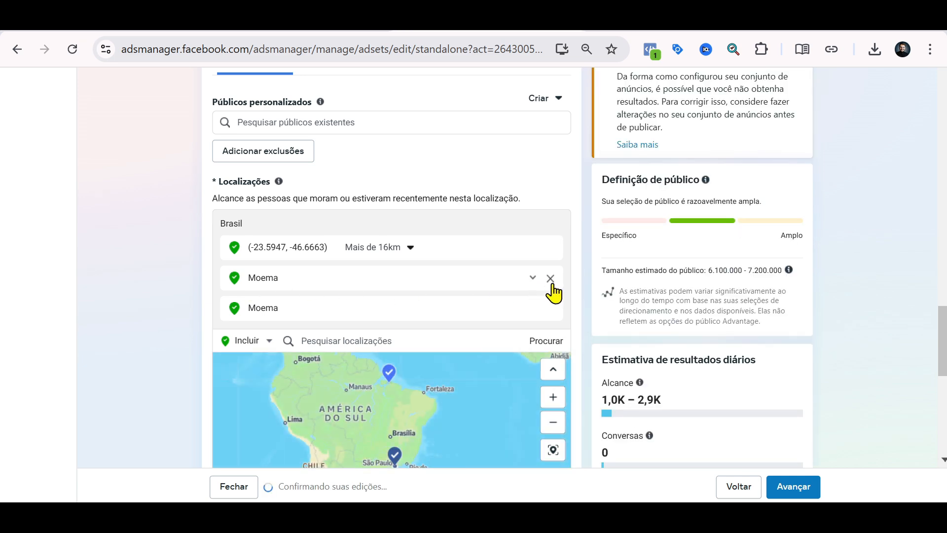
Remove both Moema entries from the audience locations and set the São Paulo pin's radius to 20 km.
{"action": "left_click", "coordinate": [563, 278]}
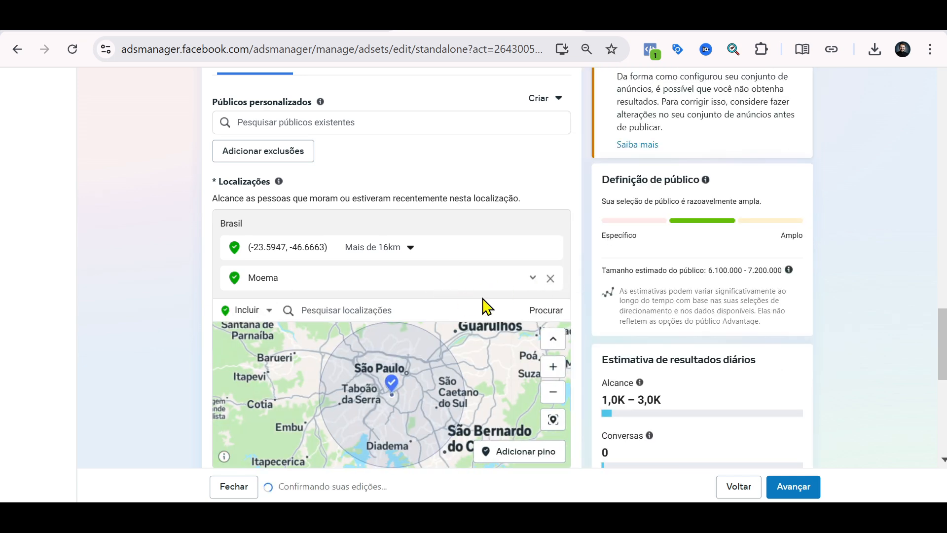
{"action": "left_click", "coordinate": [410, 248]}
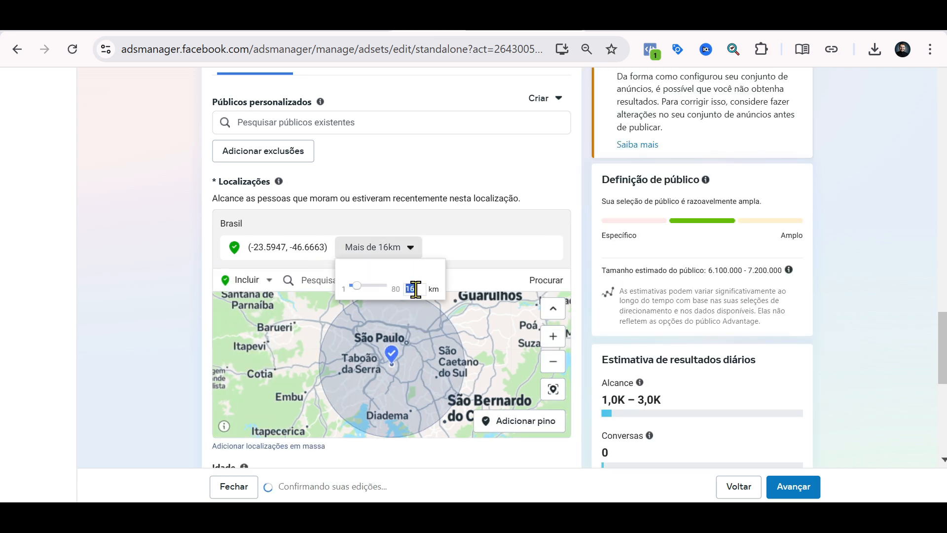
{"action": "type", "text": "20"}
{"action": "key", "text": "Return"}
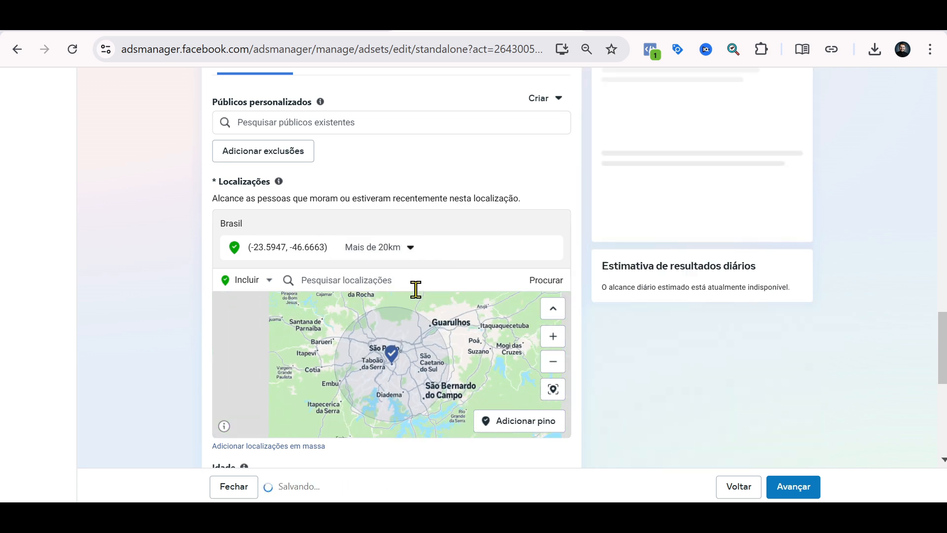
Set the radius around the São Paulo location pin to 10 km.
{"action": "scroll", "coordinate": [382, 363], "scroll_direction": "up", "scroll_amount": 2}
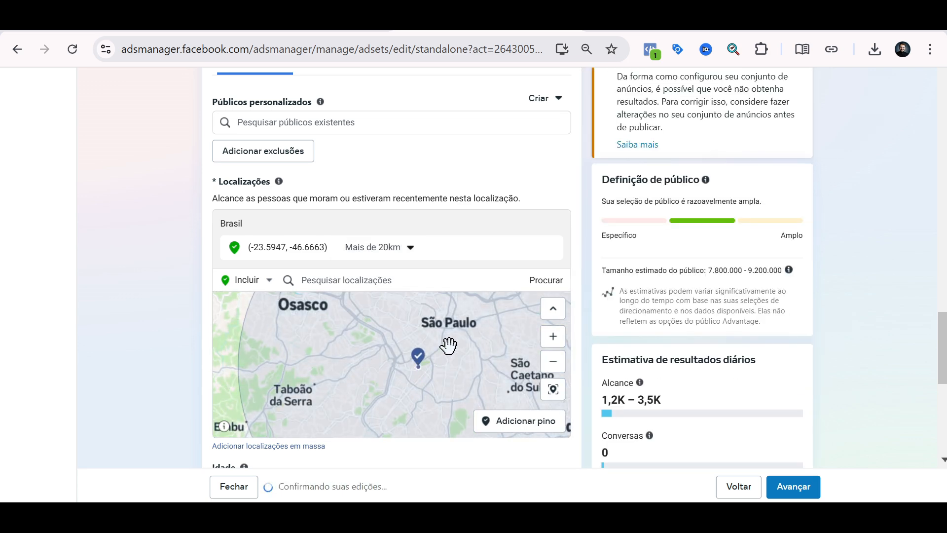
{"action": "left_click_drag", "start_coordinate": [448, 345], "coordinate": [409, 369]}
{"action": "left_click", "coordinate": [392, 259]}
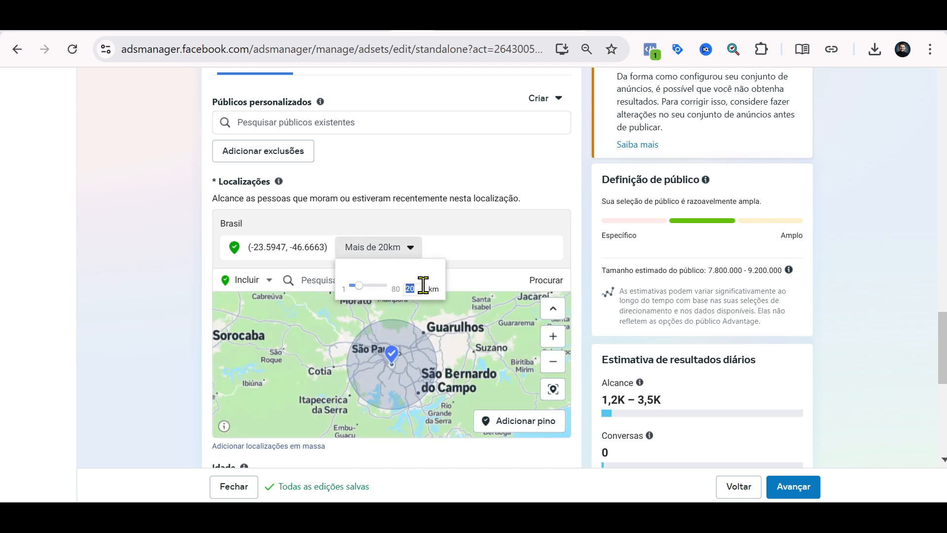
{"action": "type", "text": "10"}
{"action": "key", "text": "Return"}
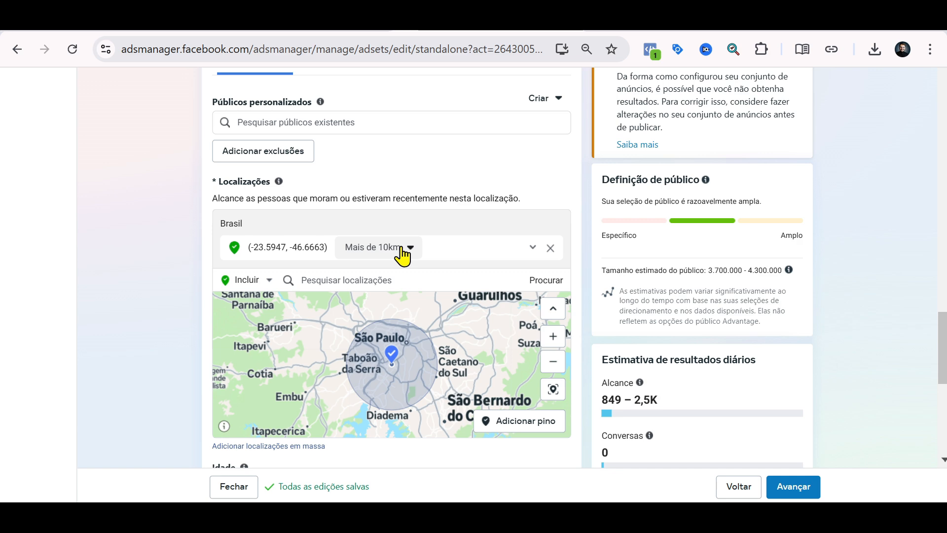
Restrict the audience's gender to Mulheres.
{"action": "scroll", "coordinate": [198, 264], "scroll_direction": "down", "scroll_amount": 4}
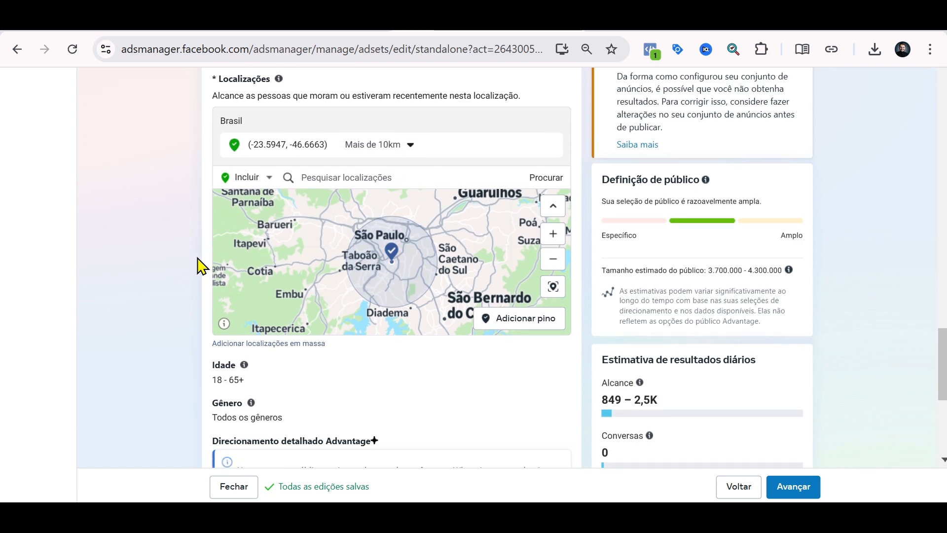
{"action": "scroll", "coordinate": [197, 264], "scroll_direction": "down", "scroll_amount": 1}
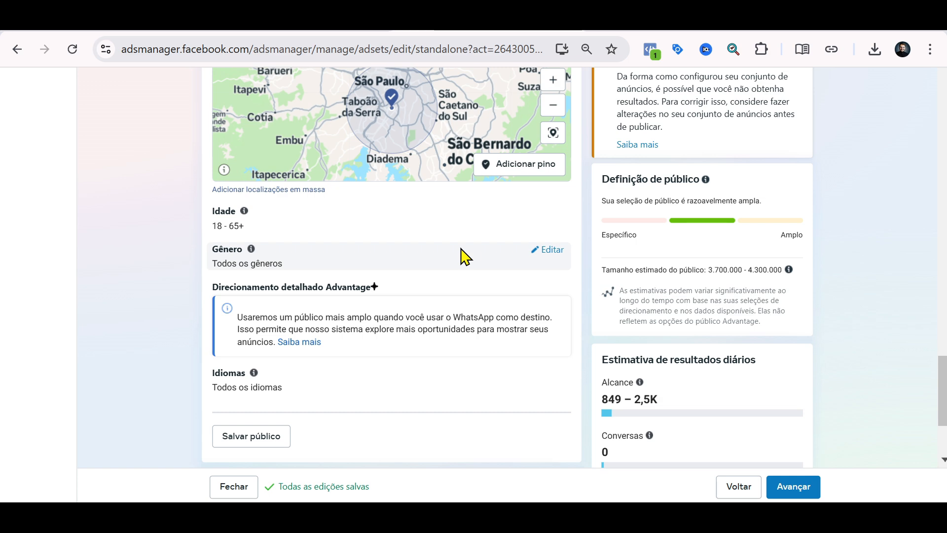
{"action": "left_click", "coordinate": [546, 250]}
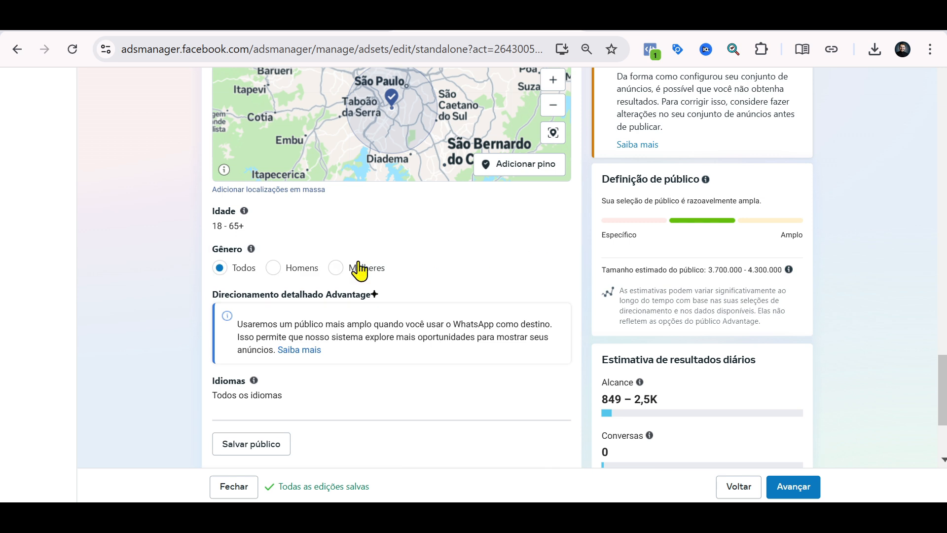
{"action": "left_click", "coordinate": [359, 270]}
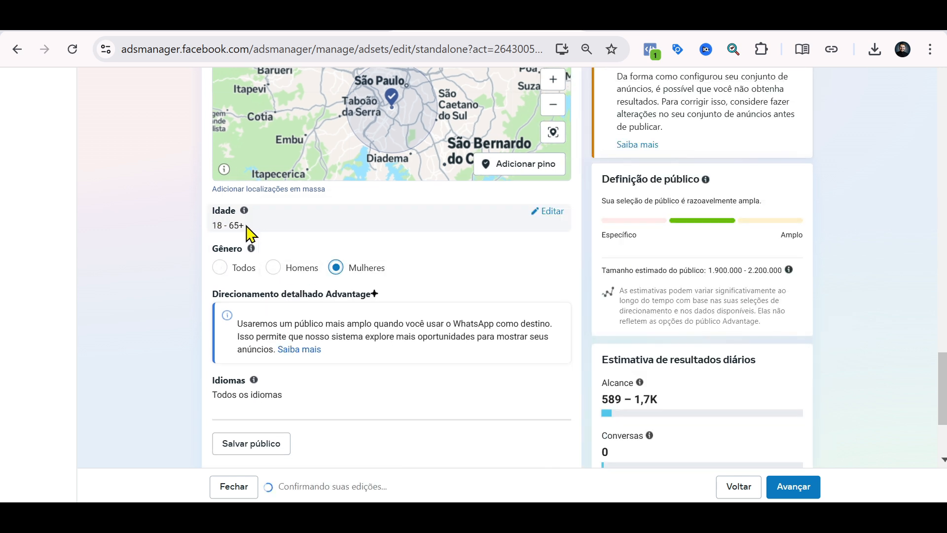
{"action": "mouse_move", "coordinate": [244, 218]}
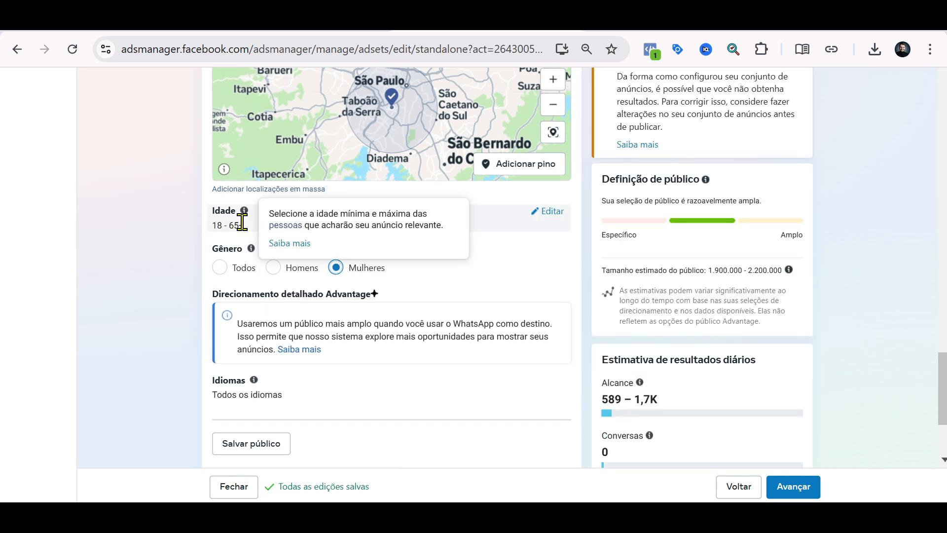
{"action": "scroll", "coordinate": [395, 317], "scroll_direction": "down", "scroll_amount": 3}
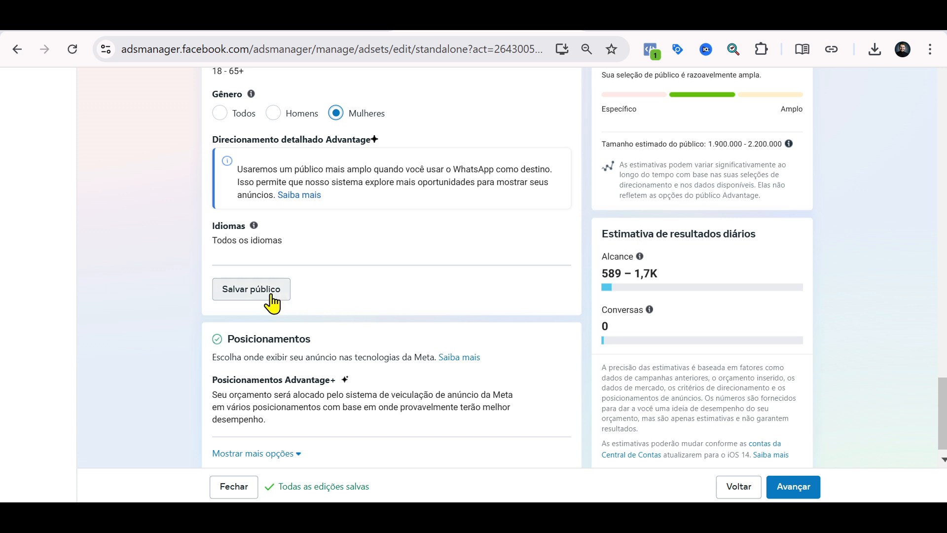
{"action": "left_click", "coordinate": [251, 289]}
{"action": "double_click", "coordinate": [232, 117]}
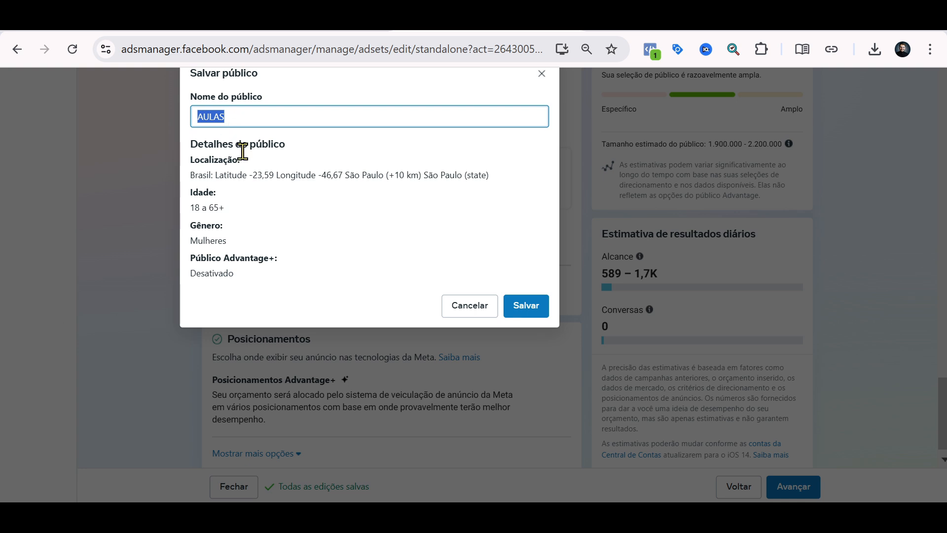
{"action": "left_click", "coordinate": [543, 75]}
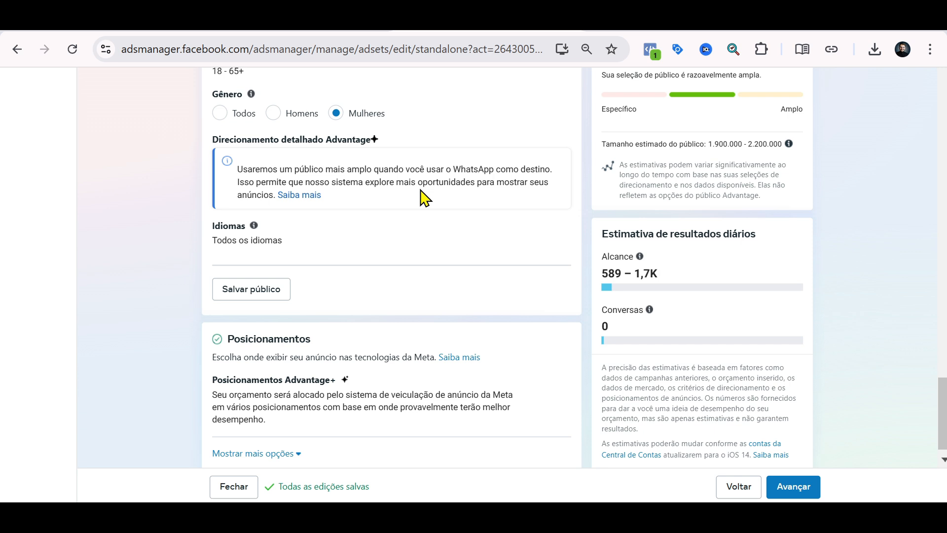
Switch the ad set to manual placements and deselect the Facebook, Audience Network and Messenger platforms.
{"action": "scroll", "coordinate": [395, 240], "scroll_direction": "down", "scroll_amount": 1}
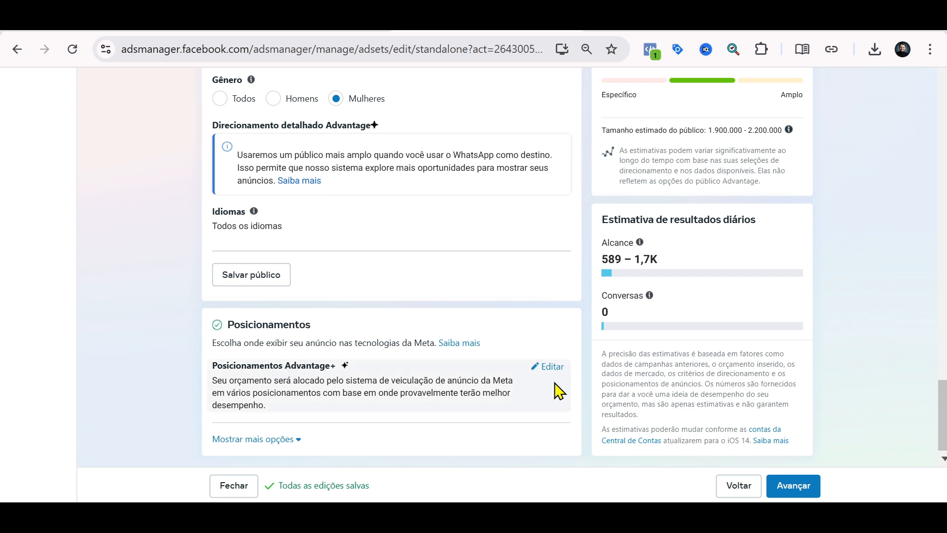
{"action": "left_click", "coordinate": [550, 368]}
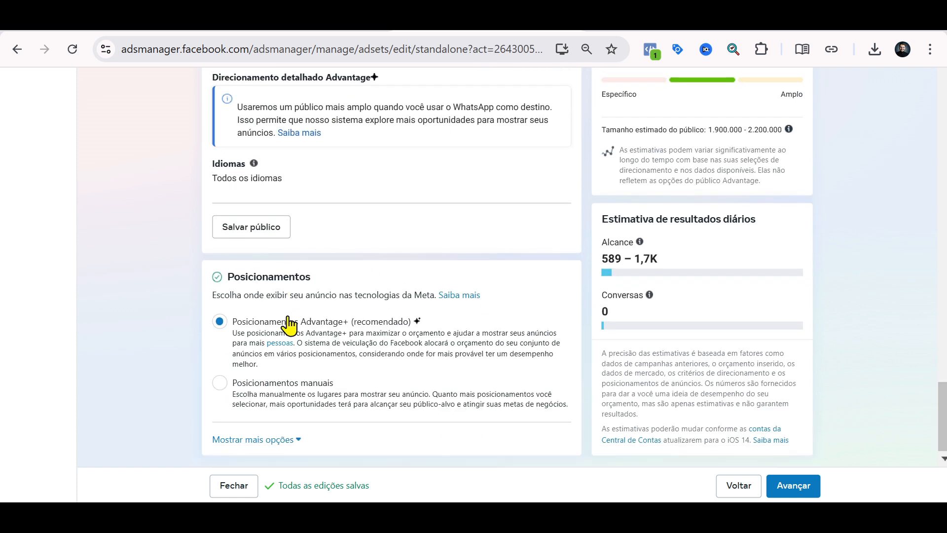
{"action": "left_click", "coordinate": [221, 385]}
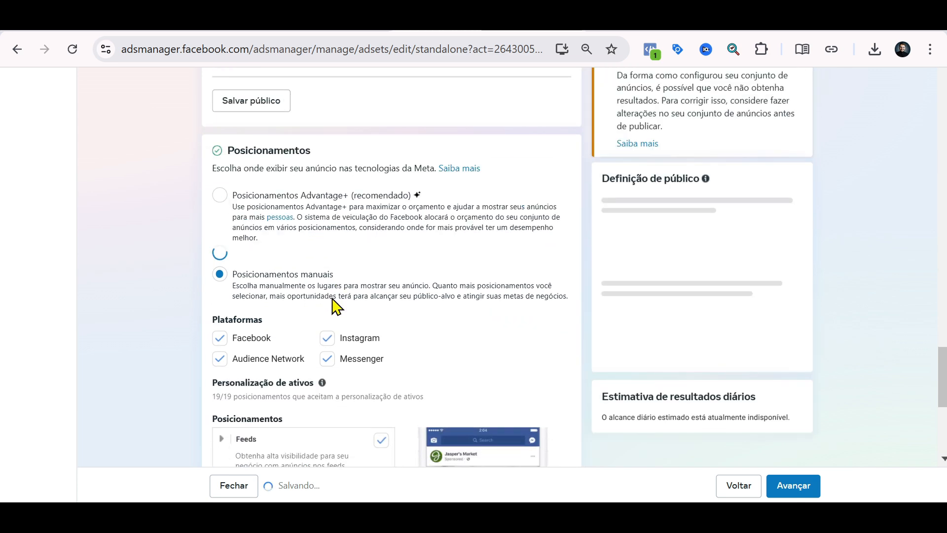
{"action": "left_click", "coordinate": [221, 355]}
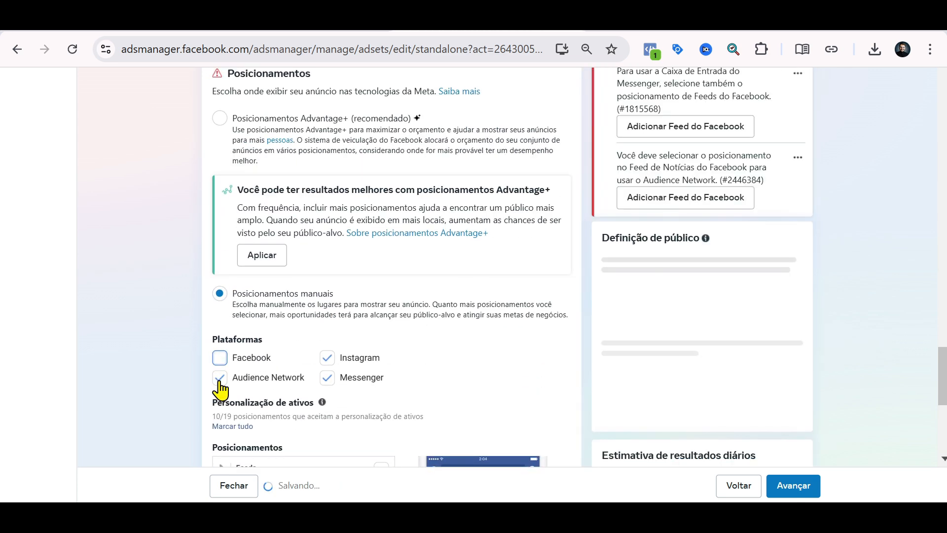
{"action": "left_click", "coordinate": [220, 377]}
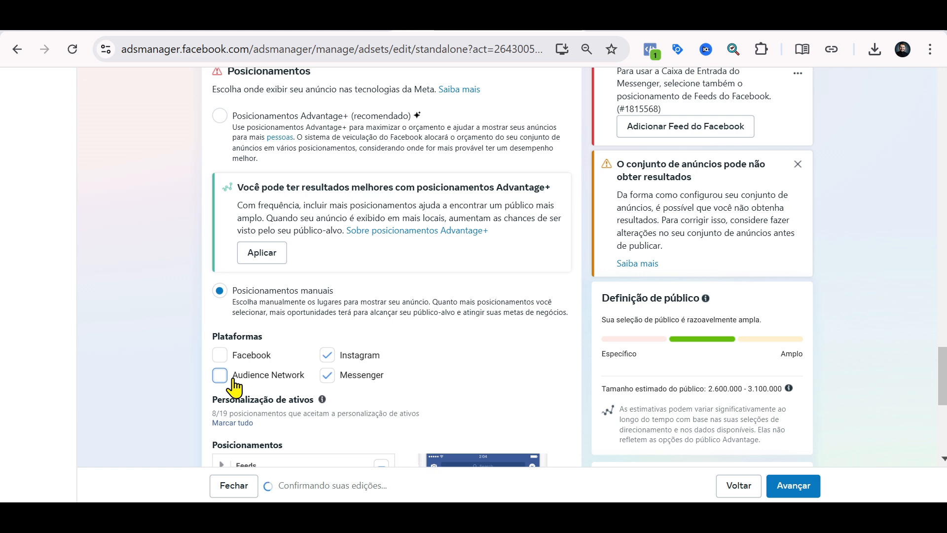
{"action": "left_click", "coordinate": [327, 375]}
Reselect Facebook as a placement platform and switch the placements back to Advantage+.
{"action": "scroll", "coordinate": [355, 340], "scroll_direction": "down", "scroll_amount": 8}
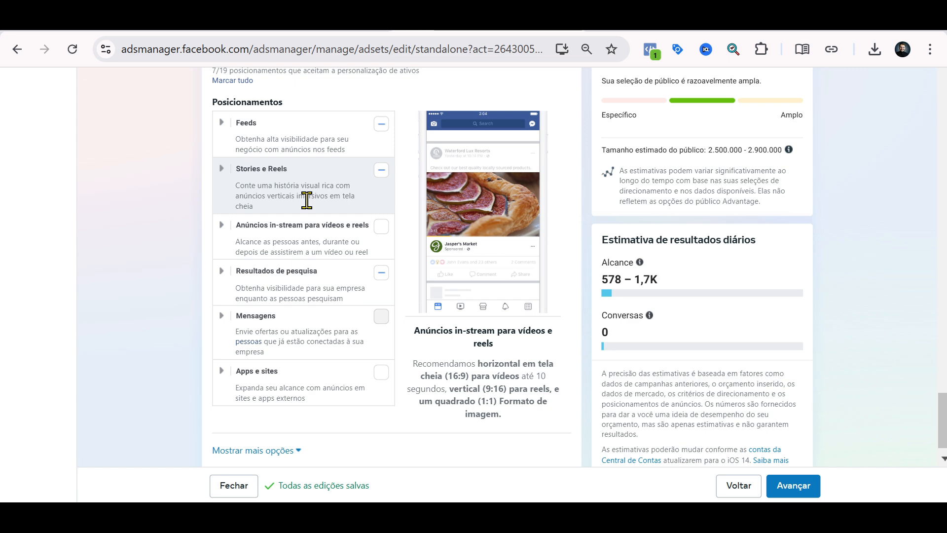
{"action": "scroll", "coordinate": [327, 164], "scroll_direction": "up", "scroll_amount": 3}
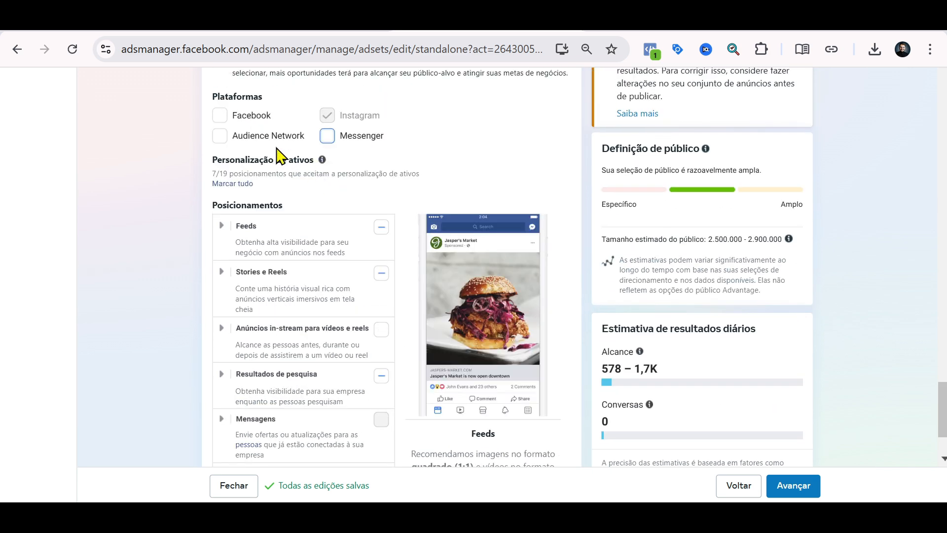
{"action": "left_click", "coordinate": [222, 118]}
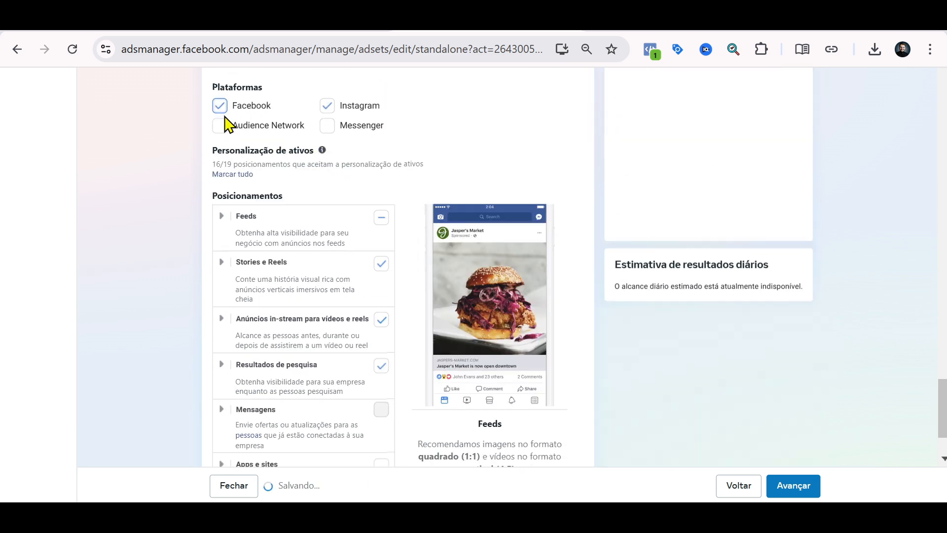
{"action": "scroll", "coordinate": [318, 158], "scroll_direction": "up", "scroll_amount": 5}
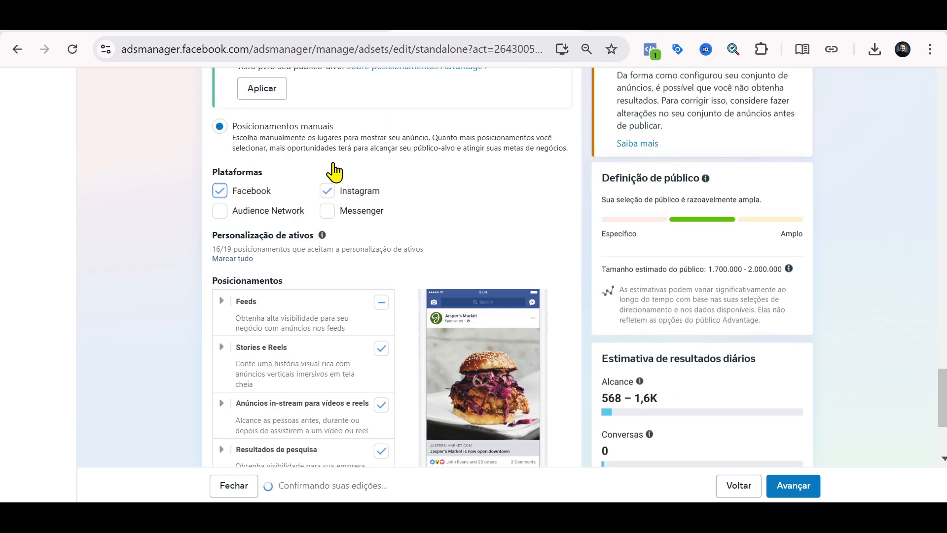
{"action": "left_click", "coordinate": [220, 133]}
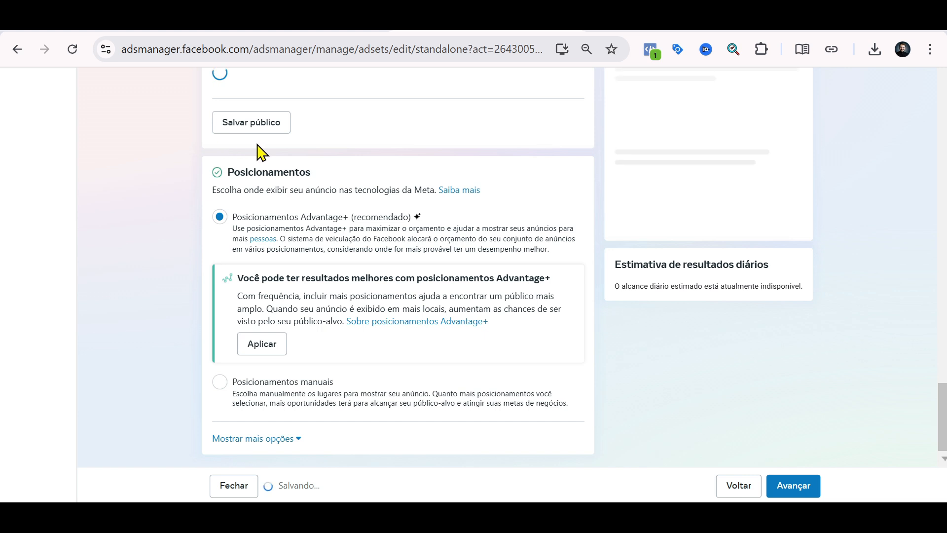
Proceed from the ad set to the ad and start configuring its creative as a video ad.
{"action": "scroll", "coordinate": [382, 286], "scroll_direction": "down", "scroll_amount": 1}
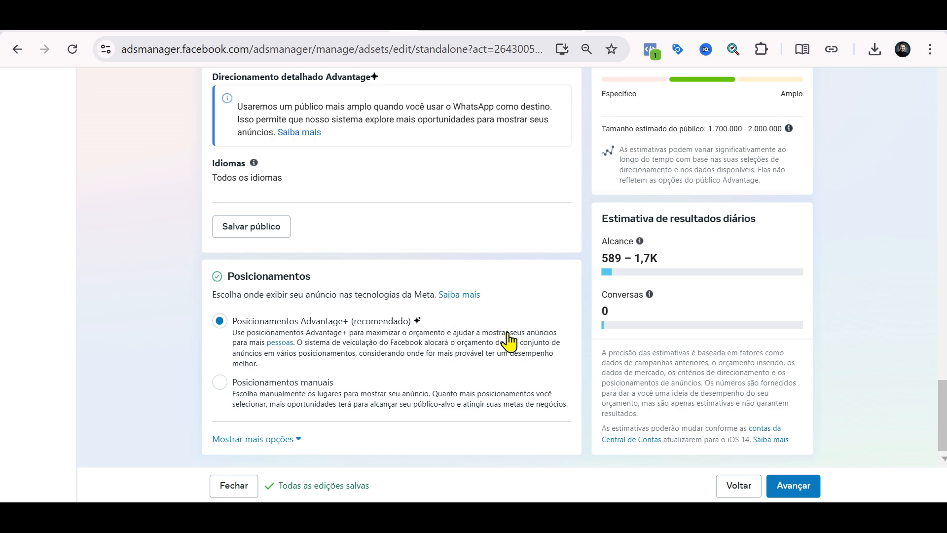
{"action": "left_click", "coordinate": [795, 485]}
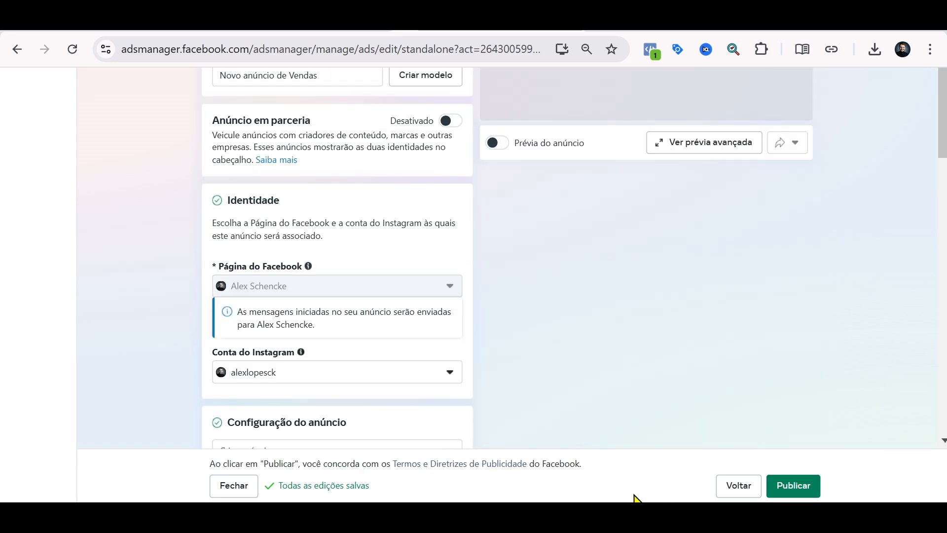
{"action": "scroll", "coordinate": [305, 244], "scroll_direction": "up", "scroll_amount": 2}
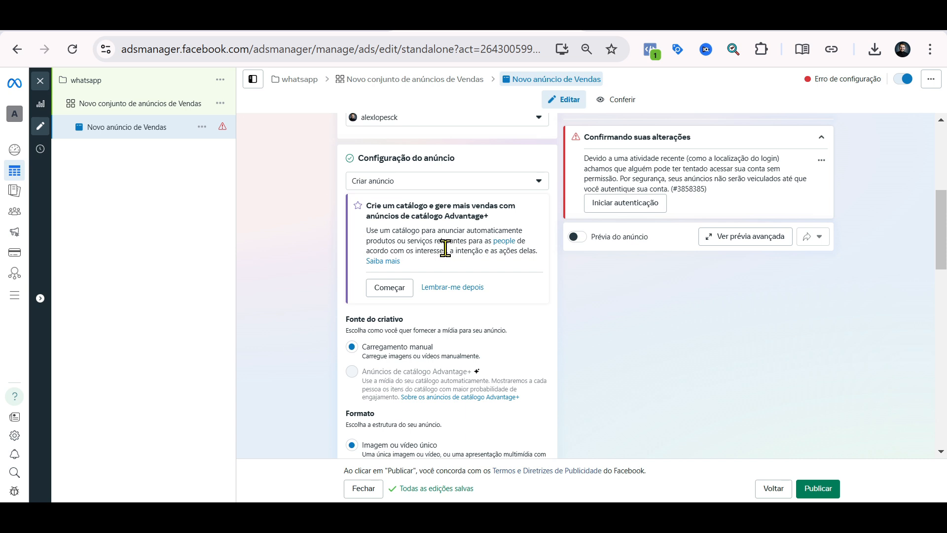
{"action": "scroll", "coordinate": [440, 249], "scroll_direction": "down", "scroll_amount": 10}
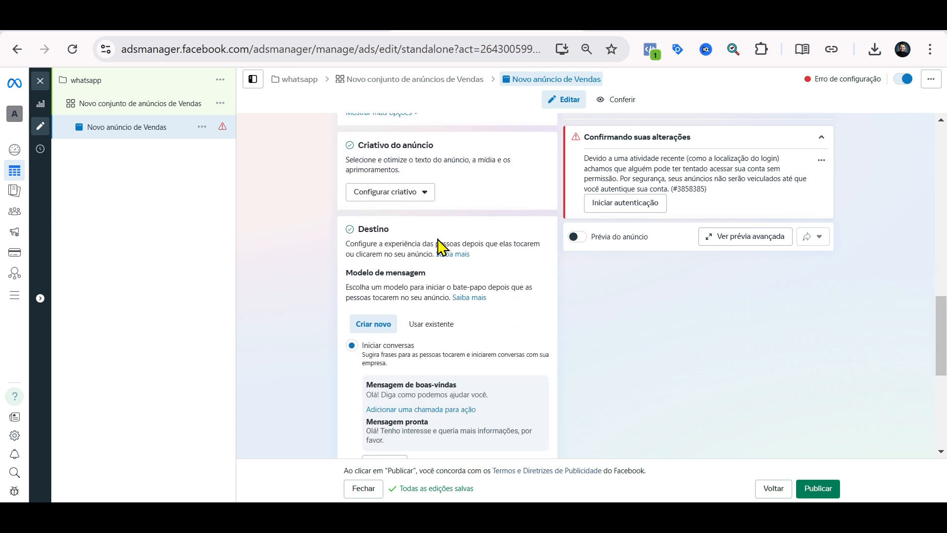
{"action": "left_click", "coordinate": [405, 193]}
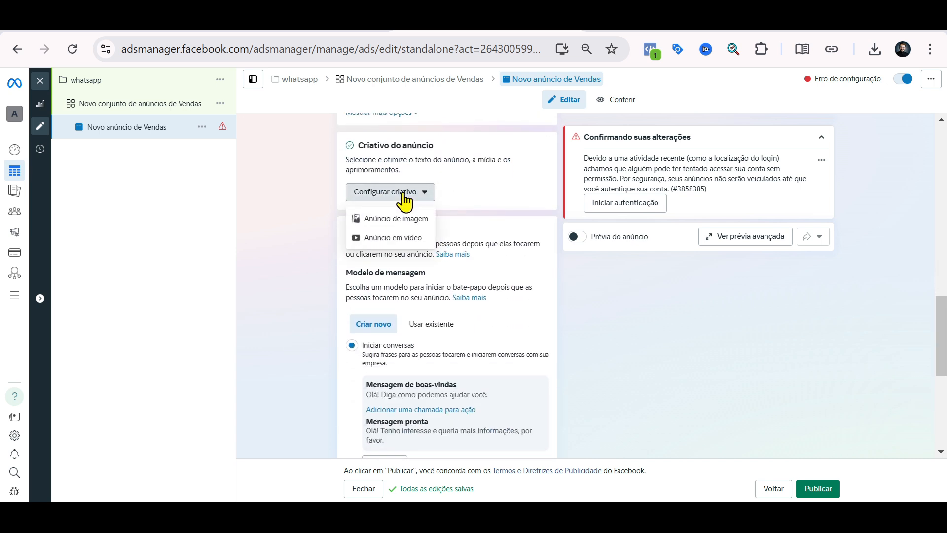
{"action": "left_click", "coordinate": [409, 241]}
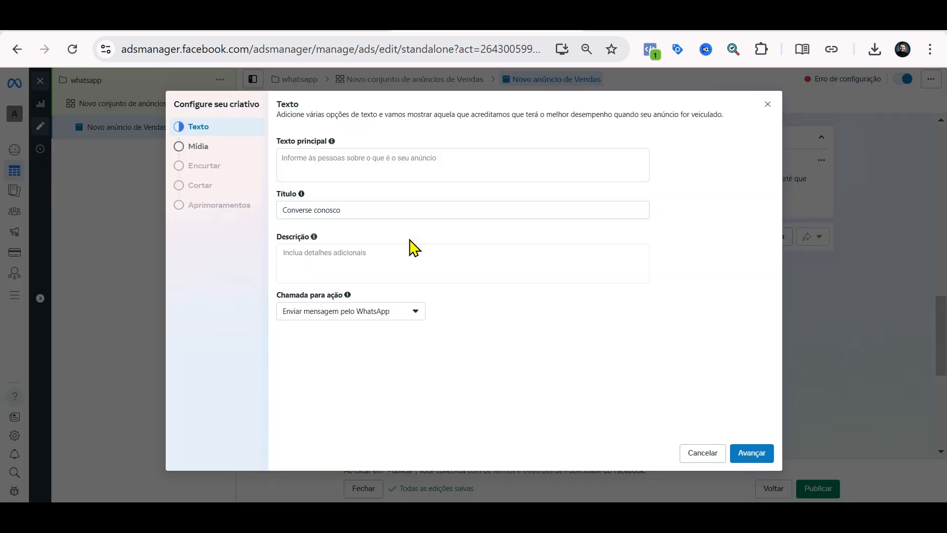
Enter "texto ou modelo aida" as the primary text and "20% PRIMEIRA COMPRA" as the title, and continue to the media selection.
{"action": "left_click", "coordinate": [299, 163]}
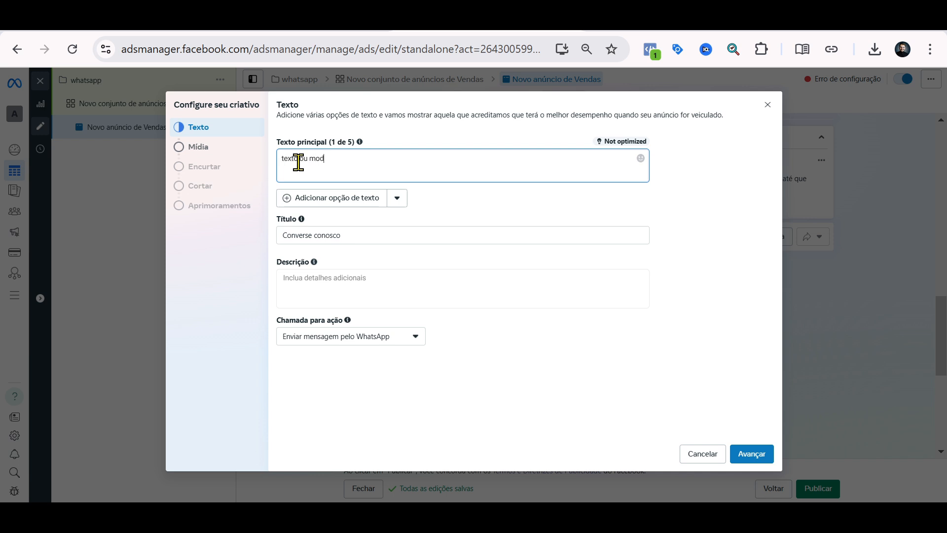
{"action": "type", "text": "aida"}
{"action": "left_click_drag", "start_coordinate": [348, 235], "coordinate": [281, 237]}
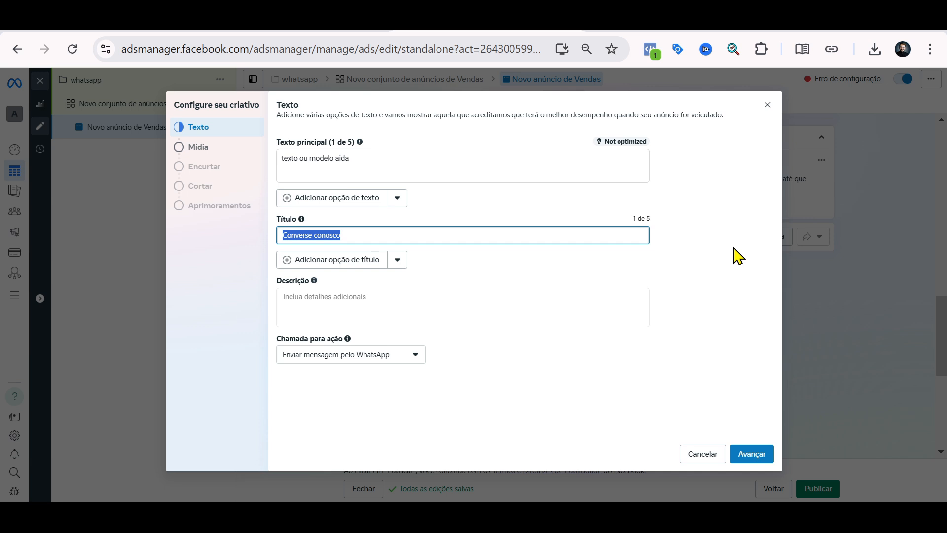
{"action": "type", "text": "20"}
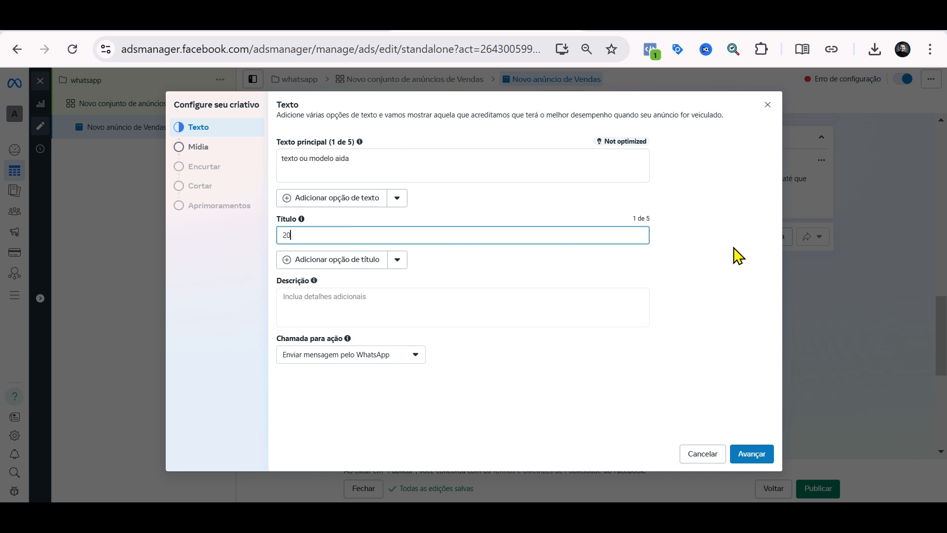
{"action": "type", "text": "% PRIMEIRA COMPRA"}
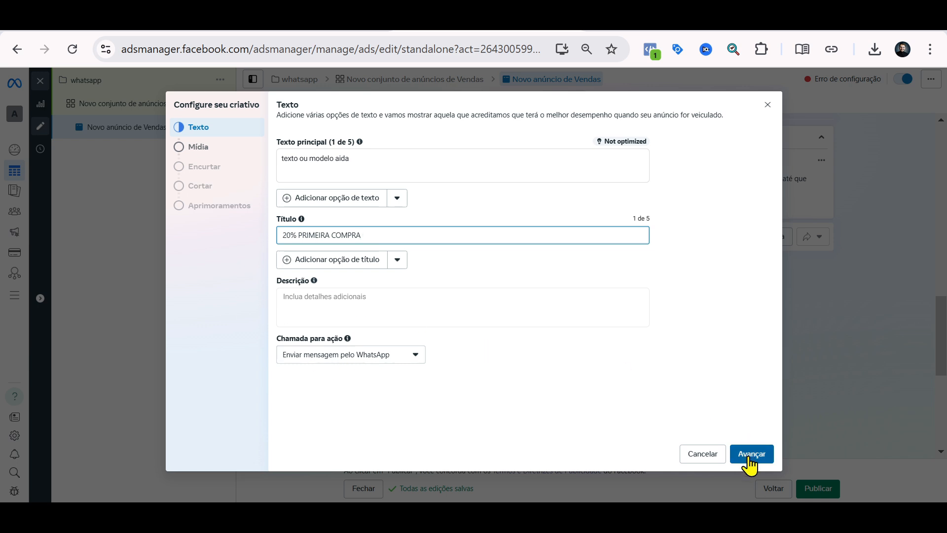
{"action": "left_click", "coordinate": [749, 456]}
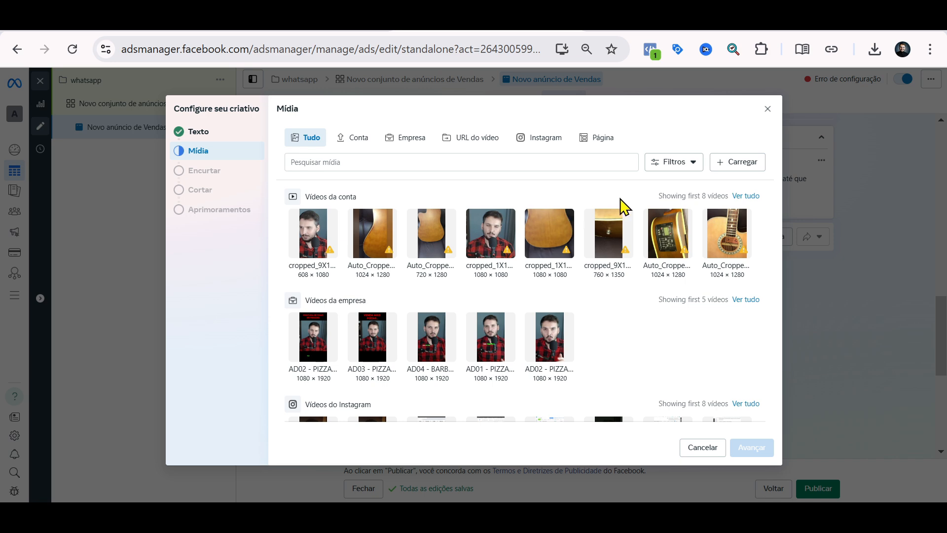
{"action": "left_click", "coordinate": [735, 164]}
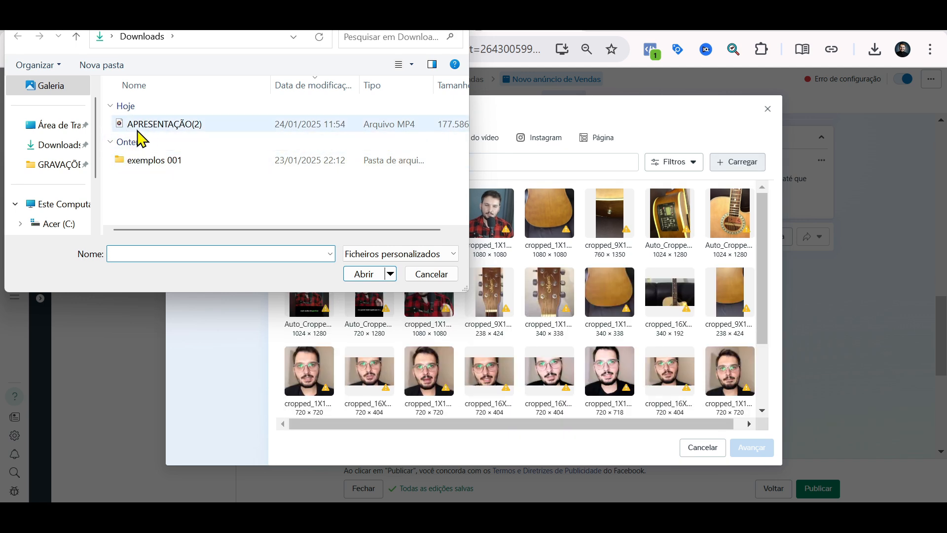
{"action": "left_click", "coordinate": [427, 275]}
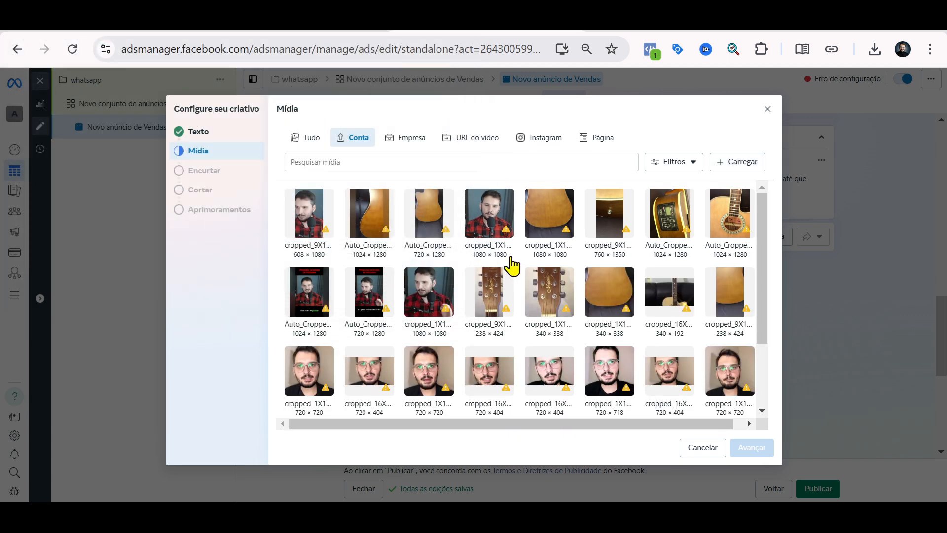
{"action": "left_click", "coordinate": [740, 164]}
{"action": "left_click", "coordinate": [152, 129]}
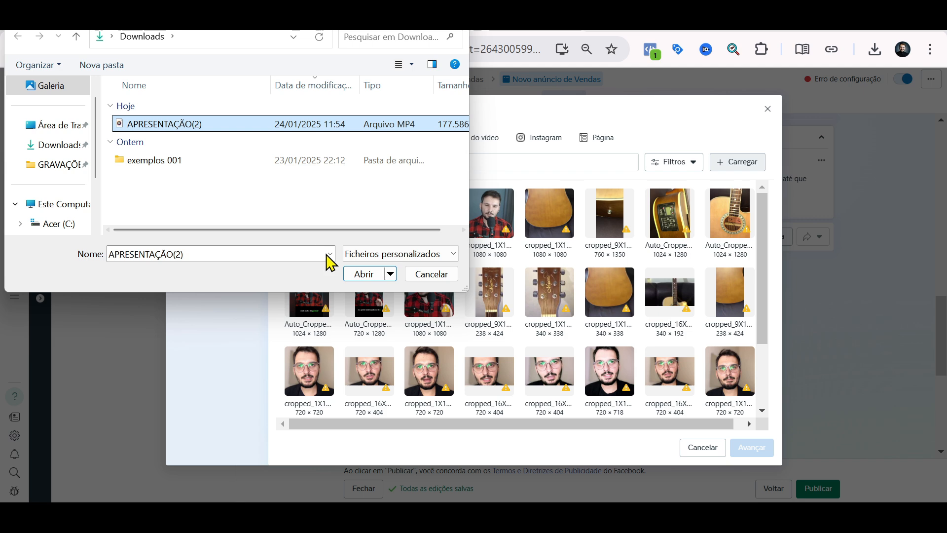
{"action": "left_click", "coordinate": [431, 275]}
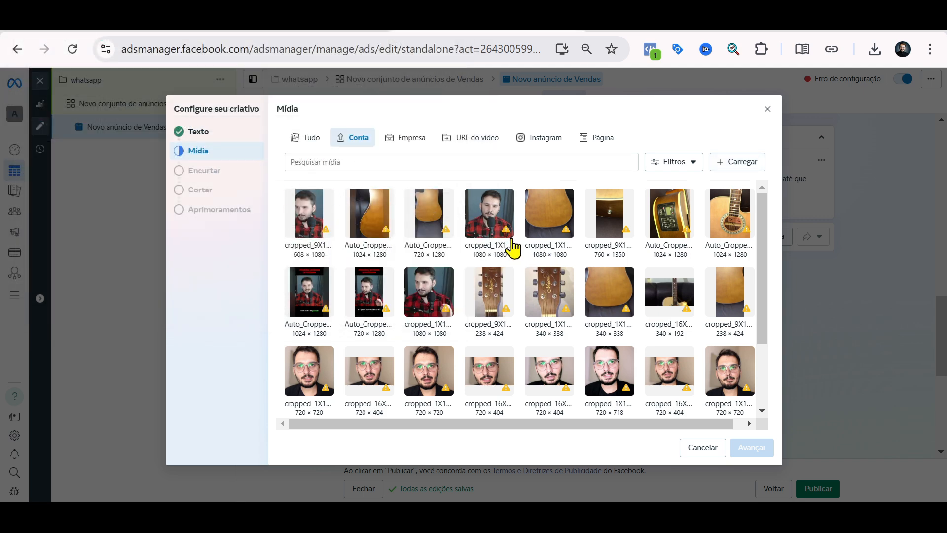
Choose the 1024 × 1280 account video of the guitar's preamp panel and continue to the placement crops without trimming it.
{"action": "left_click", "coordinate": [677, 227]}
{"action": "left_click", "coordinate": [751, 447]}
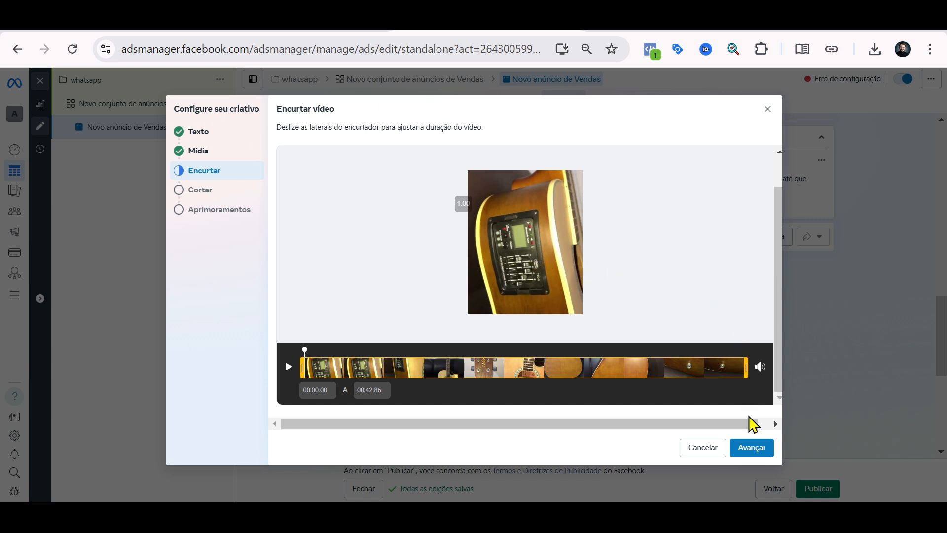
{"action": "left_click", "coordinate": [752, 448]}
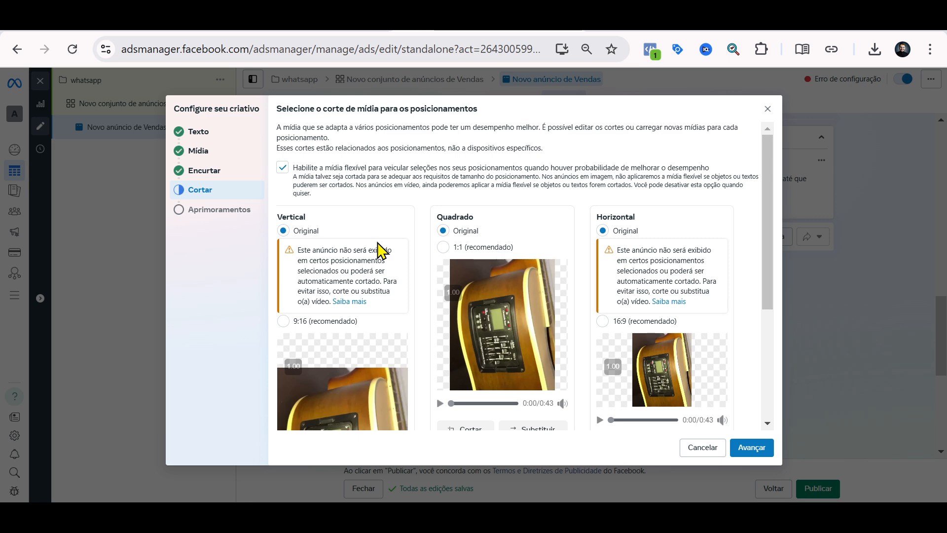
Set the vertical placement crop to 9:16 (recomendado) and shift the crop frame slightly across the guitar before confirming it.
{"action": "scroll", "coordinate": [360, 250], "scroll_direction": "down", "scroll_amount": 3}
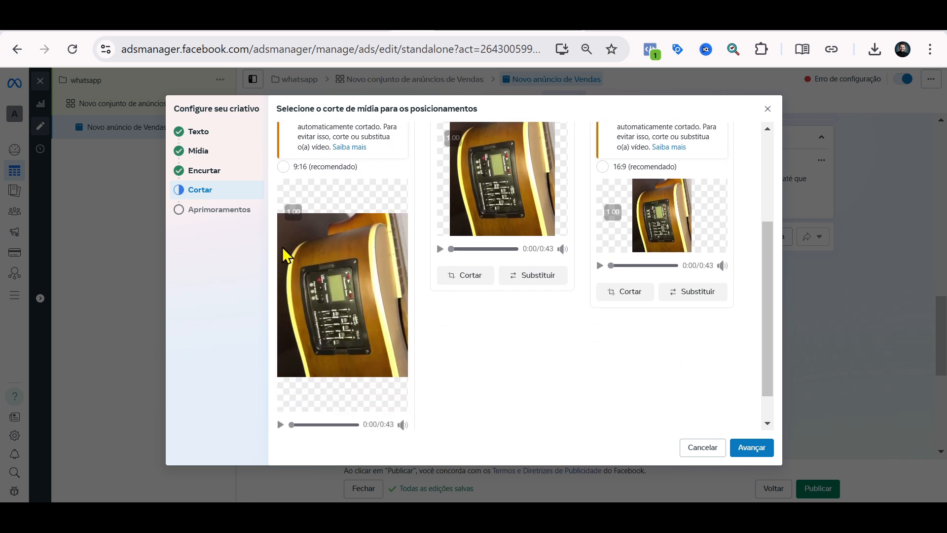
{"action": "scroll", "coordinate": [481, 217], "scroll_direction": "up", "scroll_amount": 2}
{"action": "scroll", "coordinate": [325, 268], "scroll_direction": "down", "scroll_amount": 1}
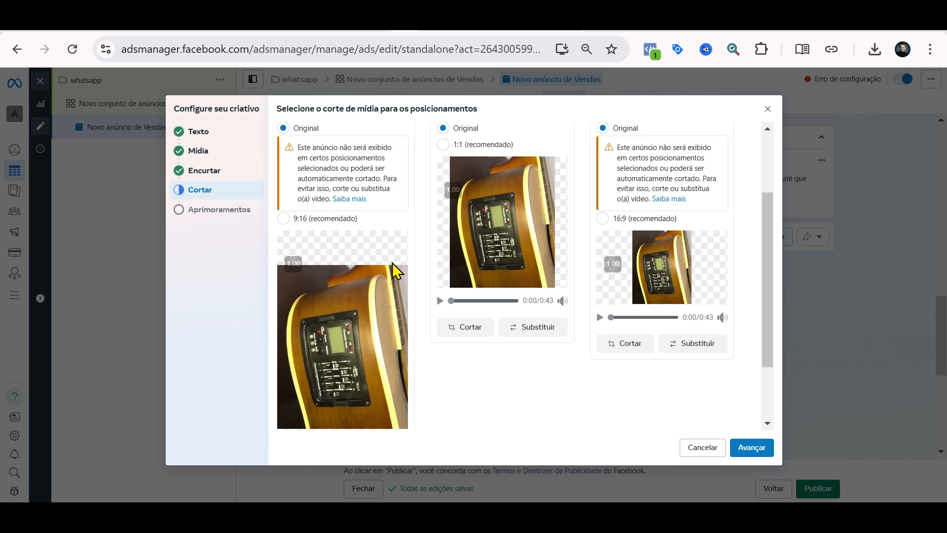
{"action": "scroll", "coordinate": [395, 271], "scroll_direction": "down", "scroll_amount": 2}
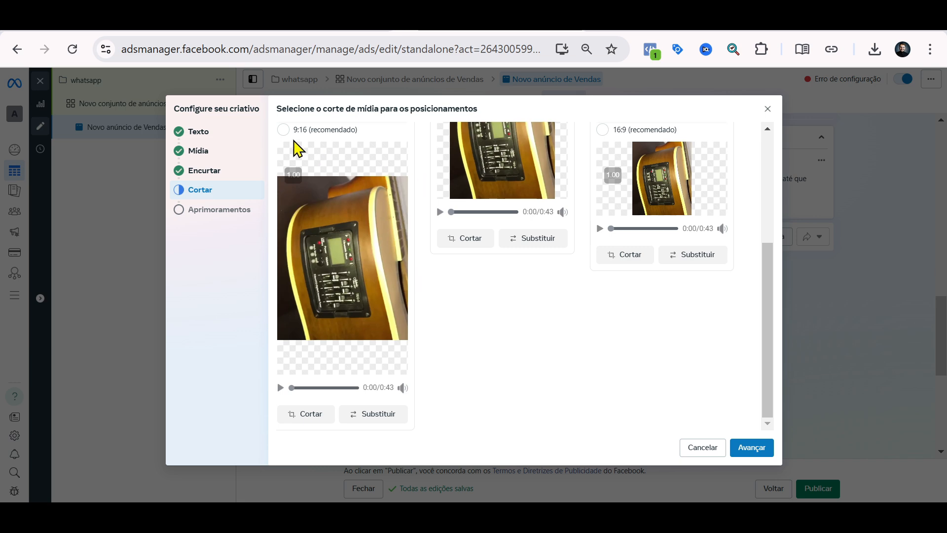
{"action": "left_click", "coordinate": [283, 131]}
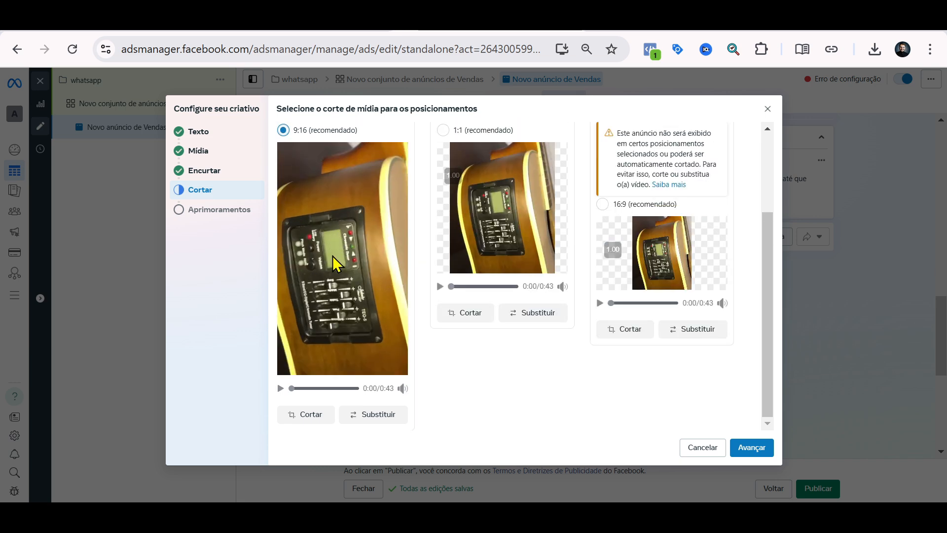
{"action": "left_click", "coordinate": [309, 414]}
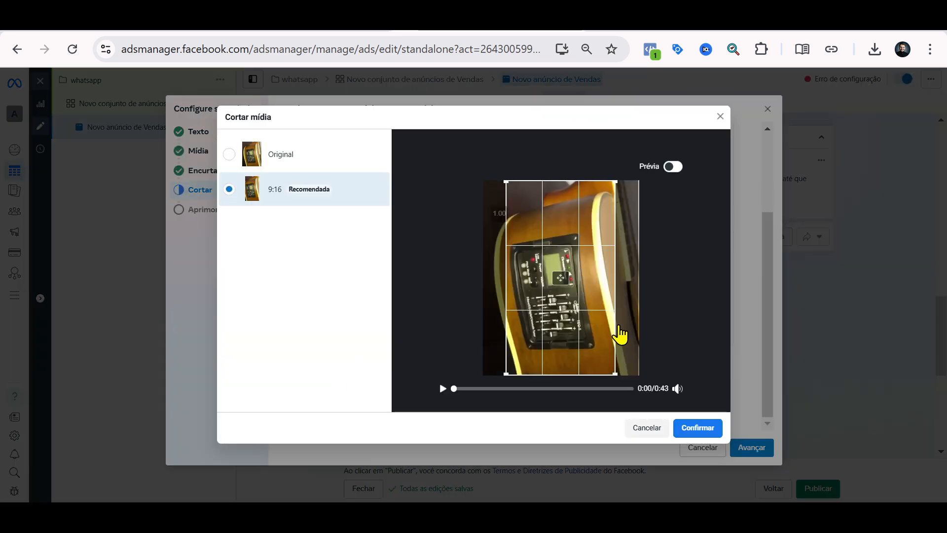
{"action": "mouse_move", "coordinate": [571, 307]}
{"action": "left_mouse_down"}
{"action": "mouse_move", "coordinate": [545, 295]}
{"action": "mouse_move", "coordinate": [576, 298]}
{"action": "left_mouse_up"}
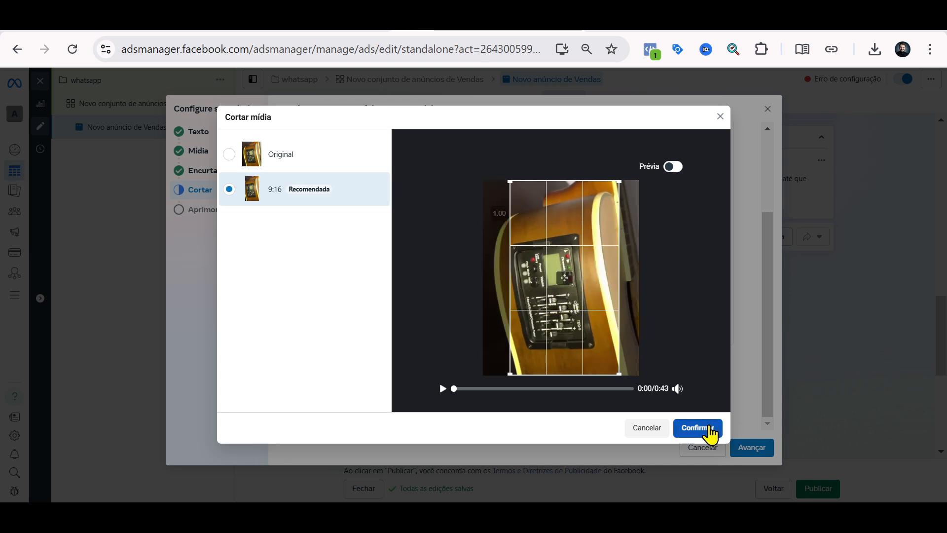
{"action": "left_click", "coordinate": [709, 431]}
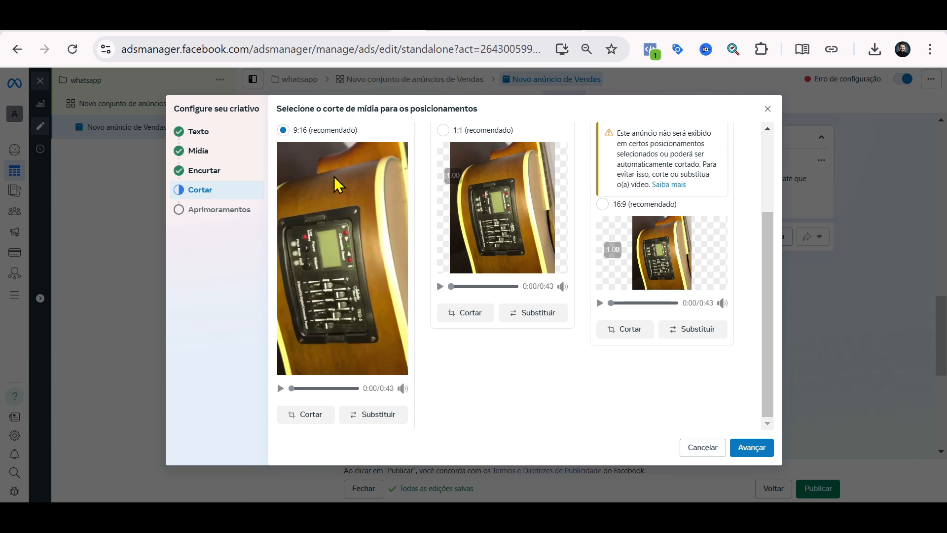
Replace the square placement's media with the 1080 × 1080 guitar video from the account library.
{"action": "left_click", "coordinate": [520, 316]}
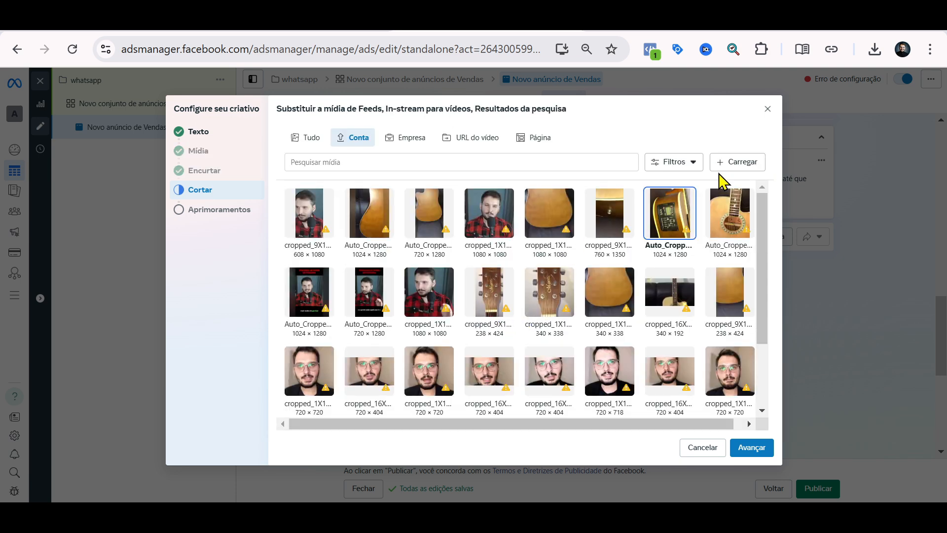
{"action": "left_click", "coordinate": [739, 167]}
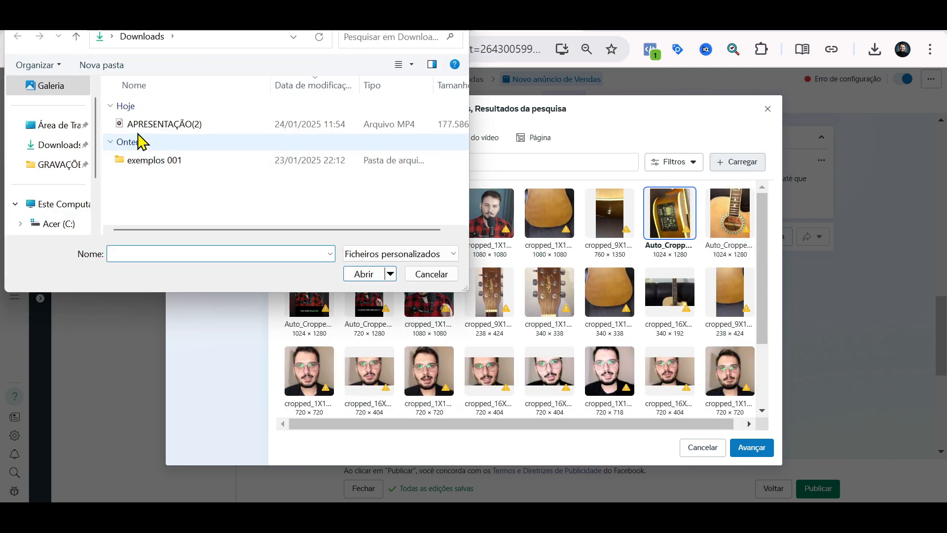
{"action": "left_click", "coordinate": [436, 274]}
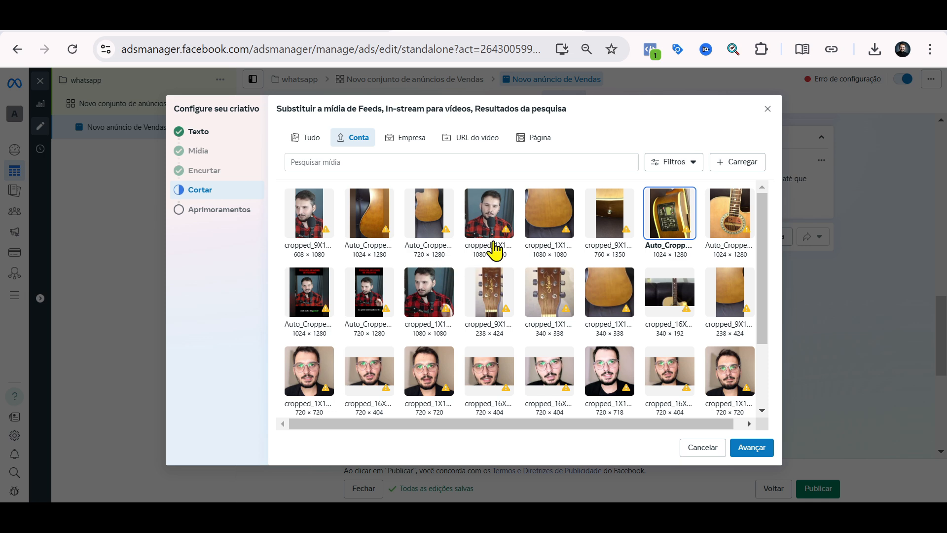
{"action": "left_click", "coordinate": [552, 217]}
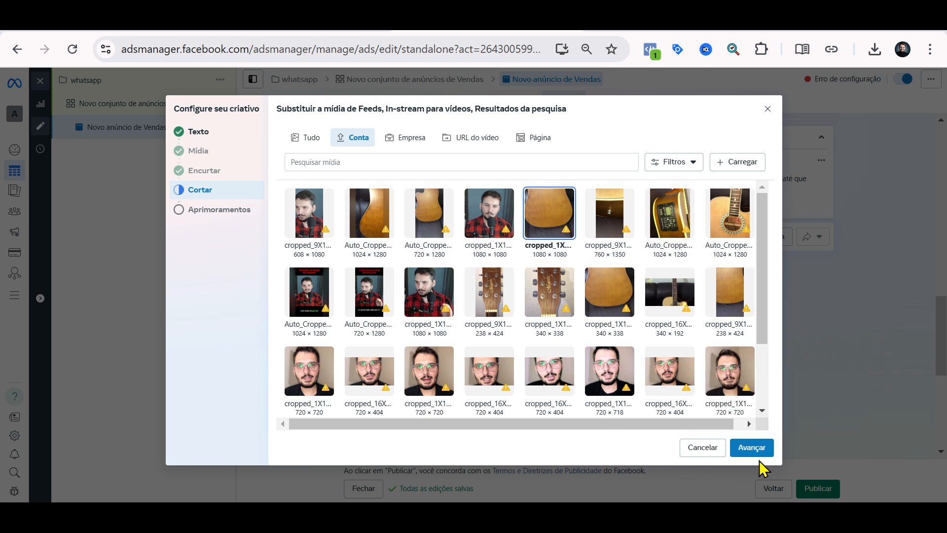
{"action": "left_click", "coordinate": [751, 447]}
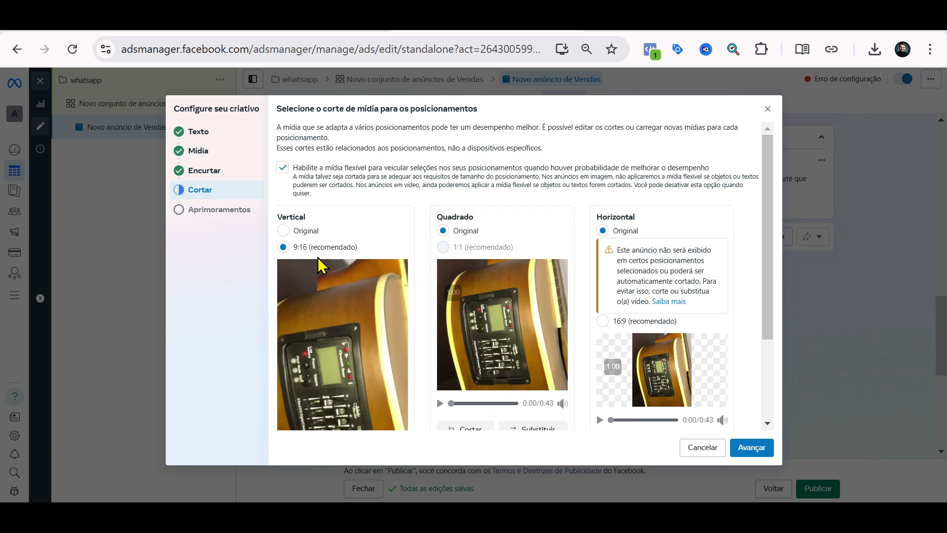
Keep the horizontal placement's original crop, finish the creative setup with the default Advantage+ enhancements, and review the ad preview.
{"action": "scroll", "coordinate": [661, 249], "scroll_direction": "down", "scroll_amount": 2}
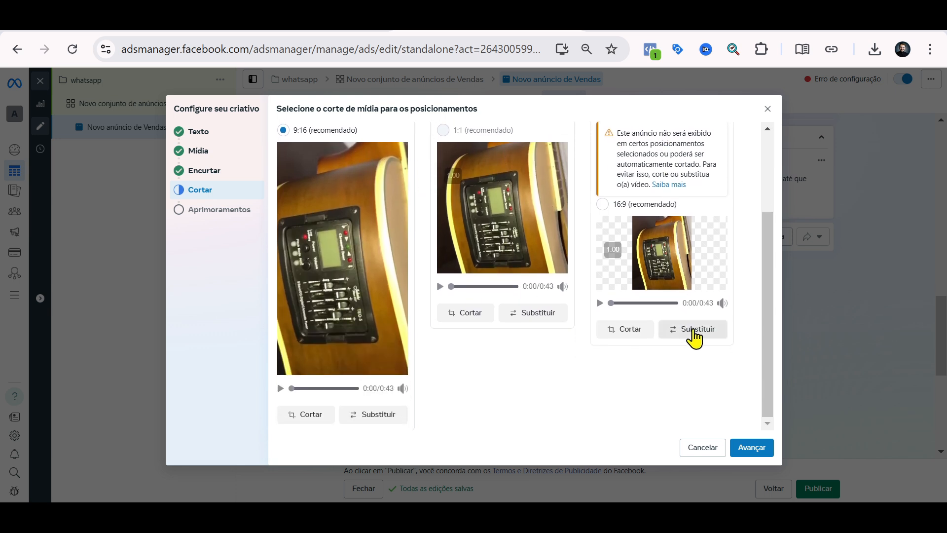
{"action": "left_click", "coordinate": [747, 449]}
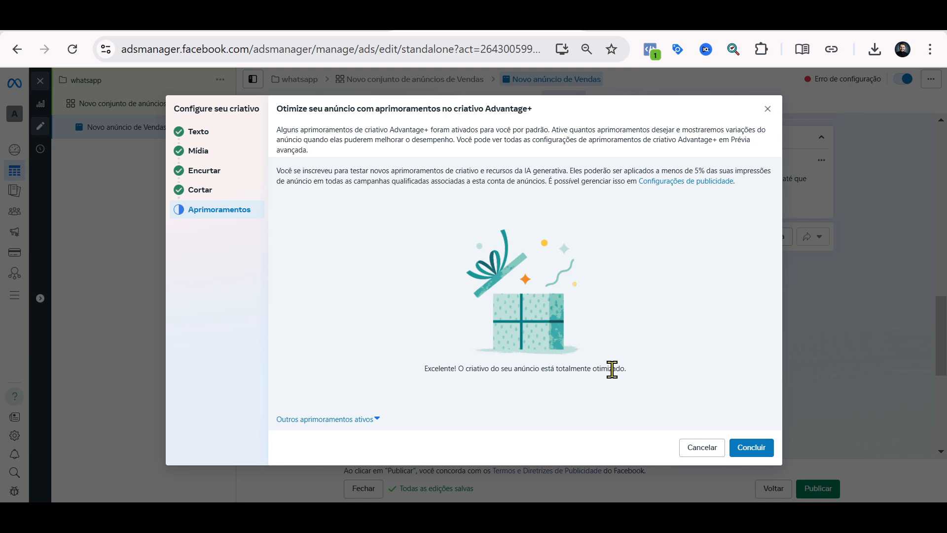
{"action": "left_click", "coordinate": [747, 455]}
{"action": "left_click", "coordinate": [529, 321]}
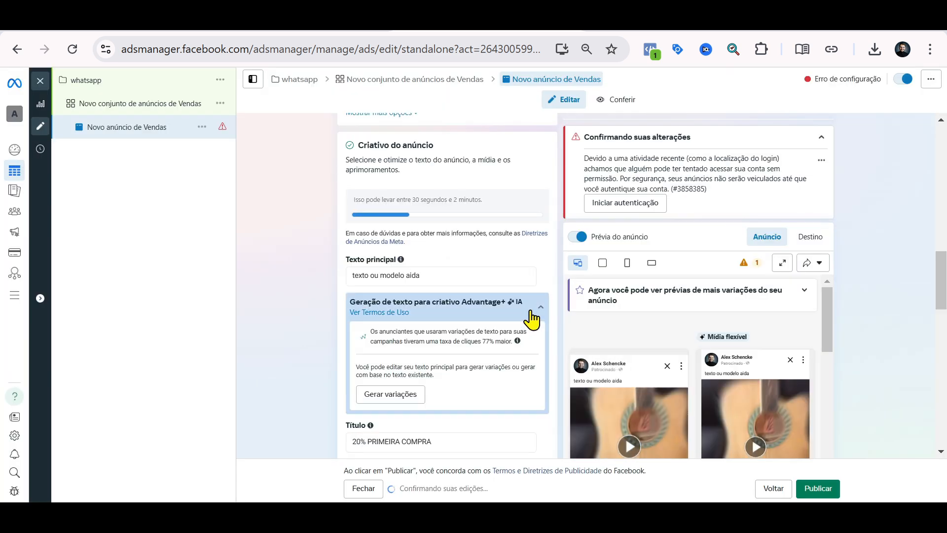
{"action": "scroll", "coordinate": [619, 386], "scroll_direction": "down", "scroll_amount": 3}
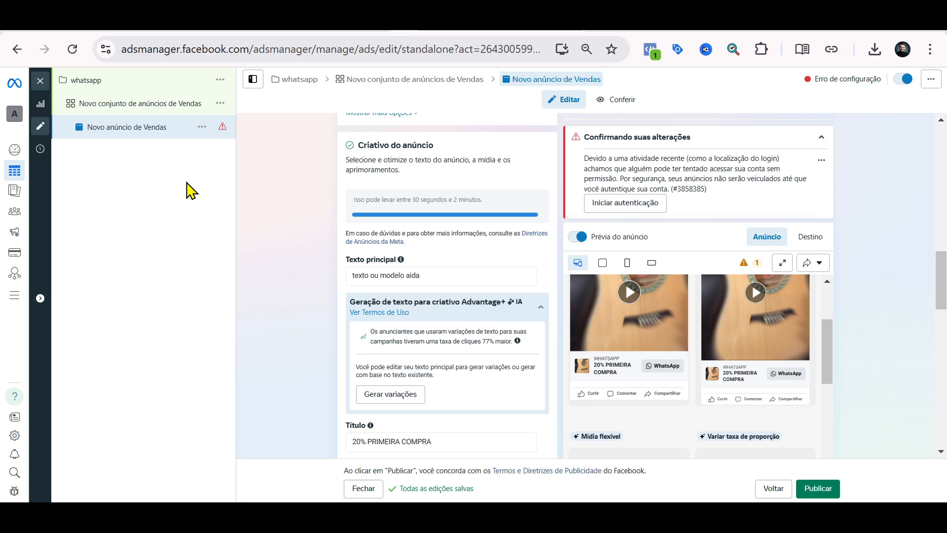
Quickly duplicate the ad "Novo anúncio de Vendas" and remove the media from the copy's creative.
{"action": "left_click", "coordinate": [202, 127]}
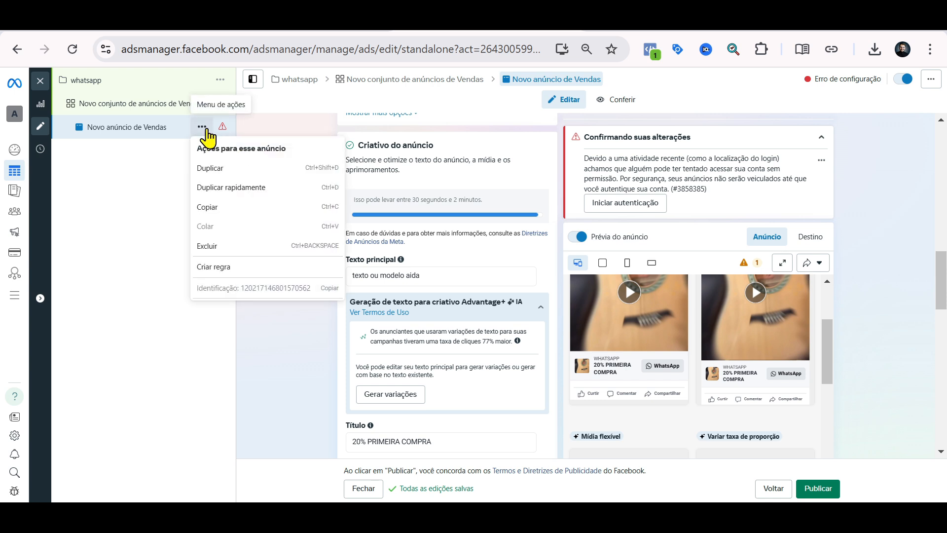
{"action": "left_click", "coordinate": [237, 187]}
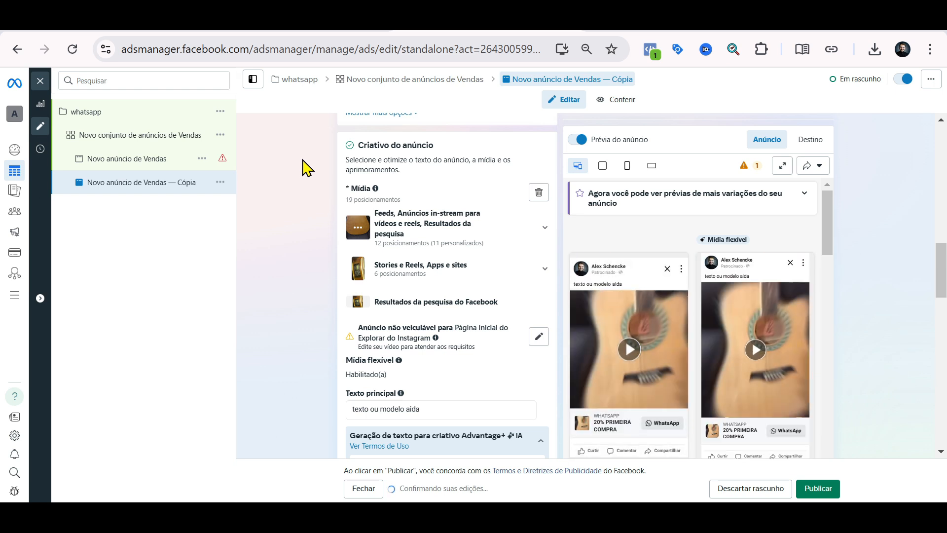
{"action": "left_click", "coordinate": [539, 192]}
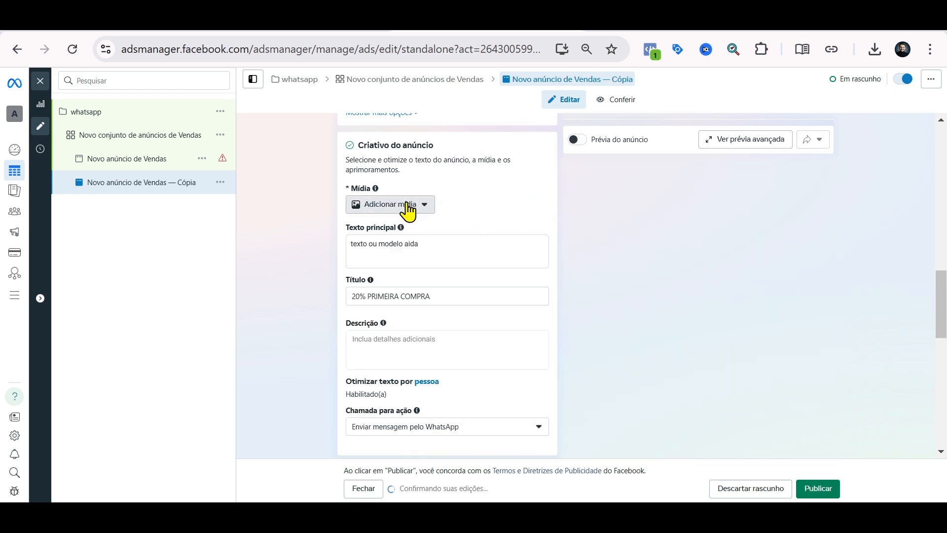
Add new video media to the ad copy, keeping its existing texts and choosing the 608 × 1080 account video.
{"action": "left_click", "coordinate": [409, 207]}
{"action": "left_click", "coordinate": [416, 249]}
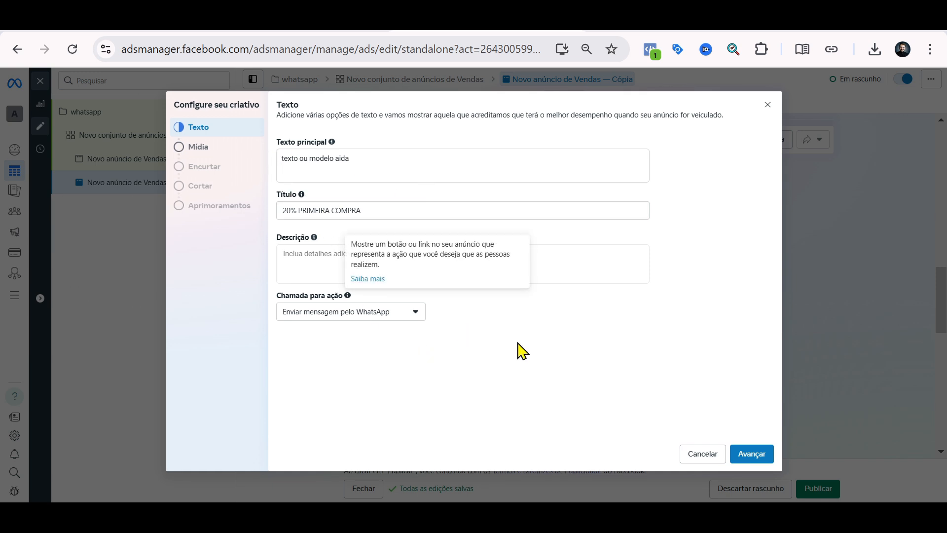
{"action": "left_click", "coordinate": [751, 454]}
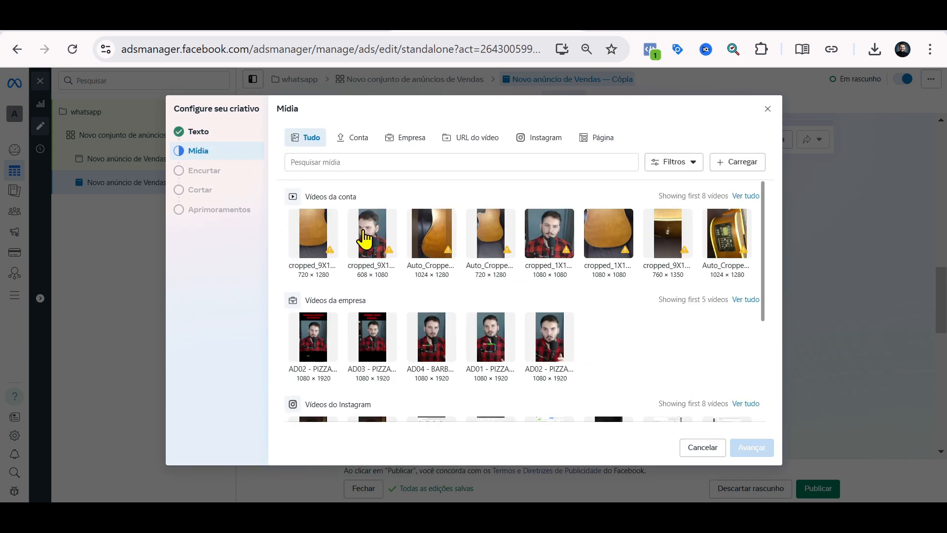
{"action": "left_click", "coordinate": [369, 236]}
{"action": "left_click", "coordinate": [755, 449]}
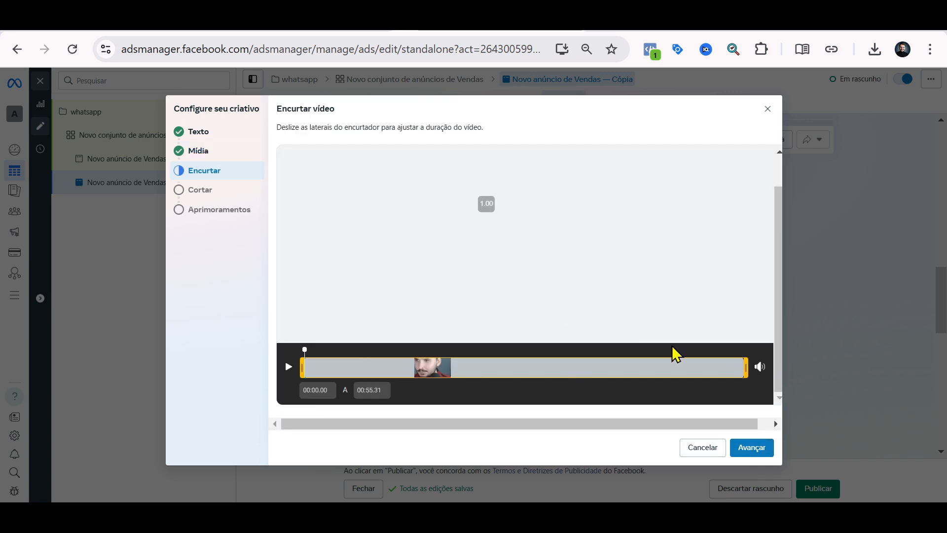
Keep the video's full duration and original placement crops, accept the default enhancements, and finish the ad copy's creative setup.
{"action": "left_click", "coordinate": [755, 450]}
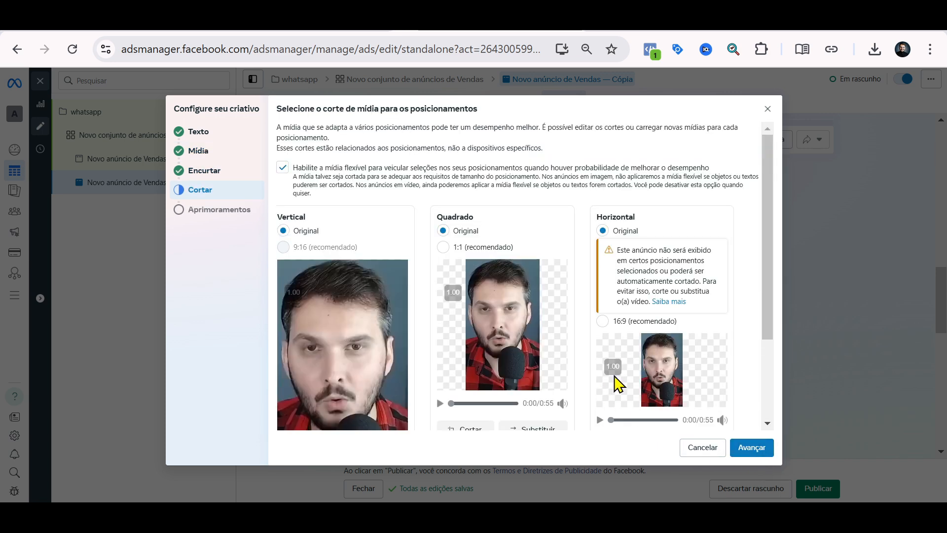
{"action": "left_click", "coordinate": [747, 449]}
{"action": "left_click", "coordinate": [740, 449]}
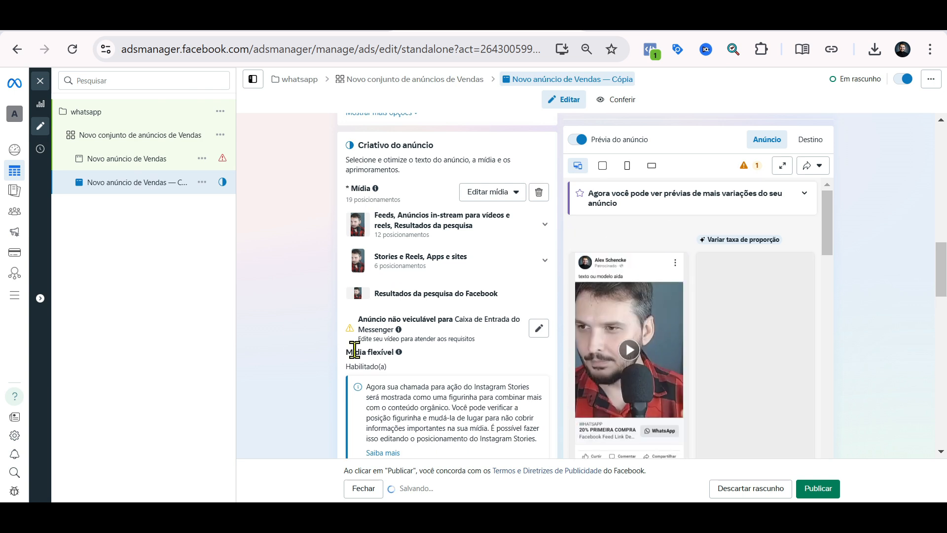